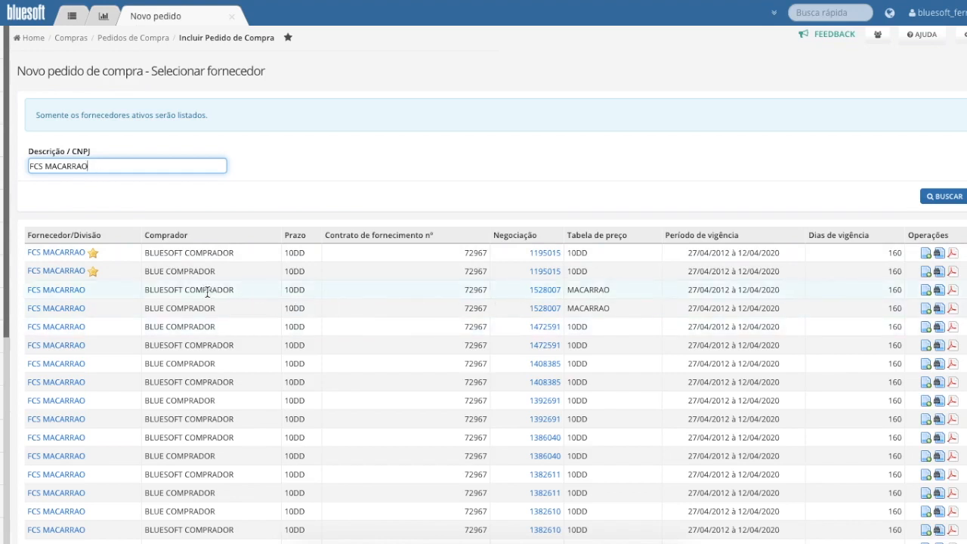
Start a FCS MACARRAO order for BLUESOFT COMPRADOR with the MACARRAO price table, cost reference Negociação Selecionada and type Pedido de compra
{"action": "left_click", "coordinate": [926, 295]}
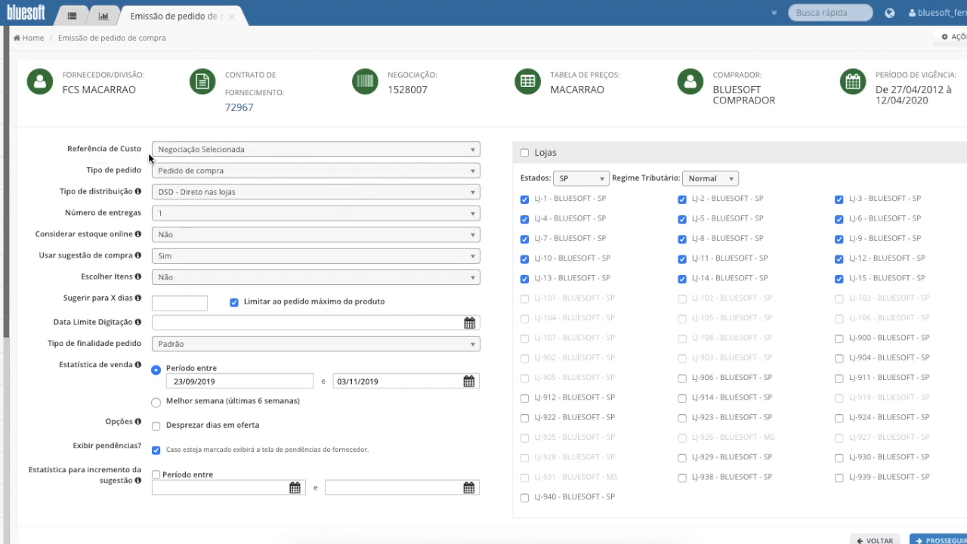
{"action": "left_click", "coordinate": [311, 149]}
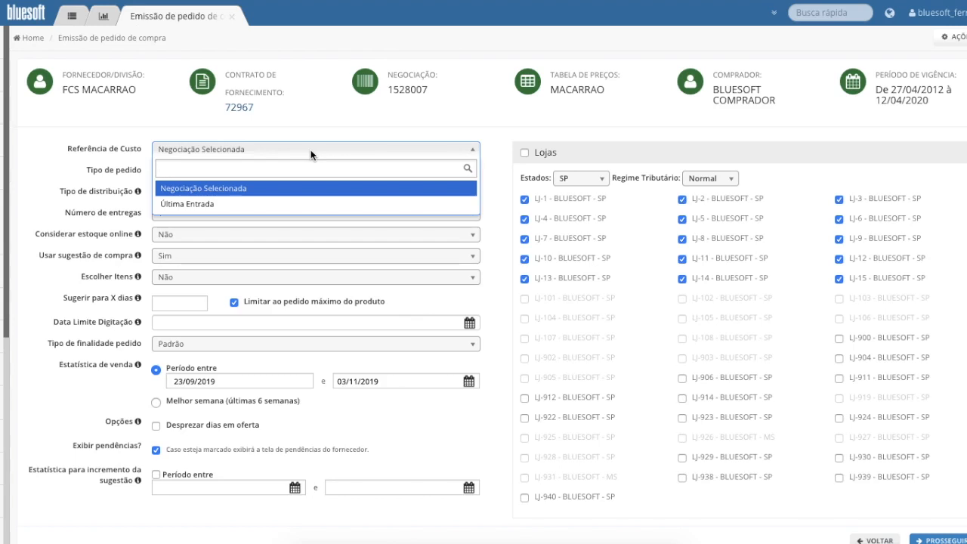
{"action": "left_click", "coordinate": [307, 191]}
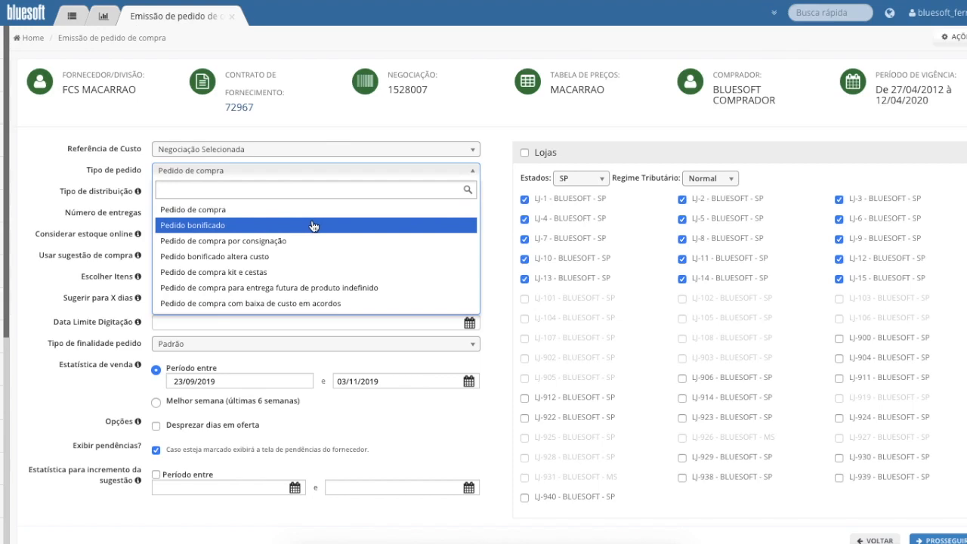
{"action": "left_click", "coordinate": [302, 211]}
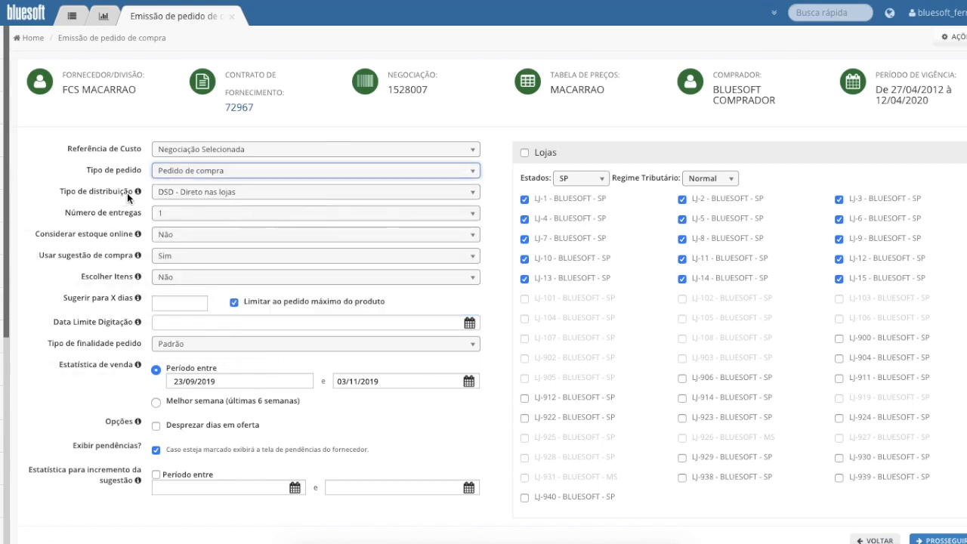
Set the order's distribution type to DSD - Direto nas lojas and the number of deliveries to 1
{"action": "left_click", "coordinate": [301, 197]}
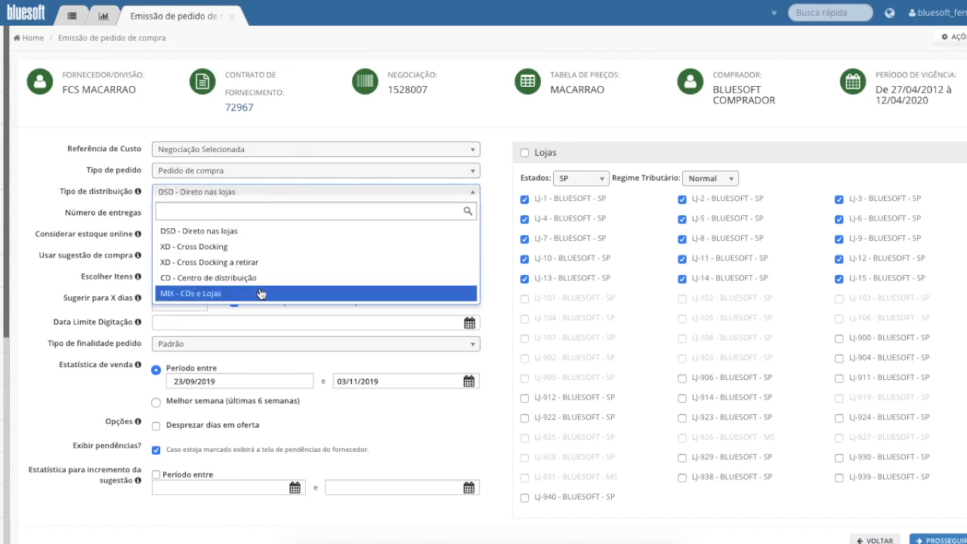
{"action": "left_click", "coordinate": [278, 236]}
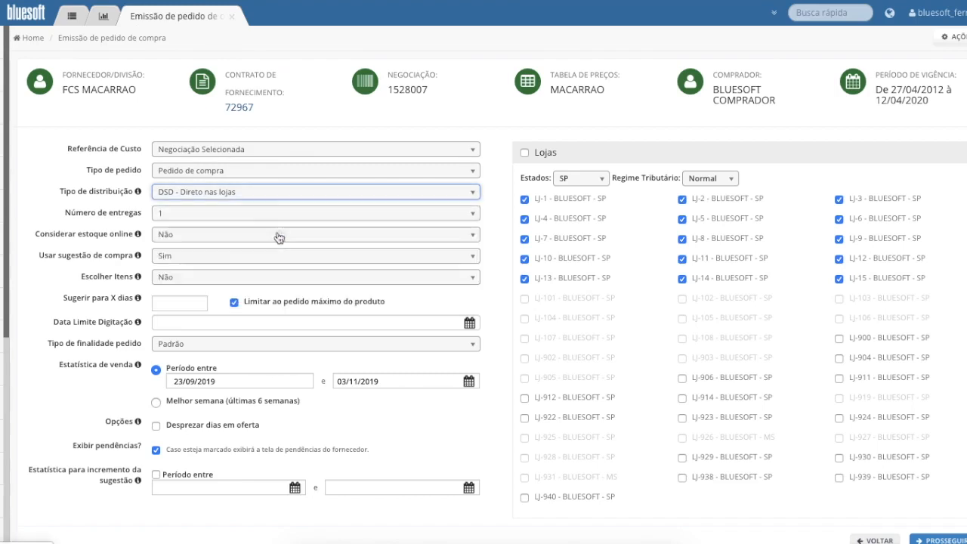
{"action": "left_click", "coordinate": [230, 215]}
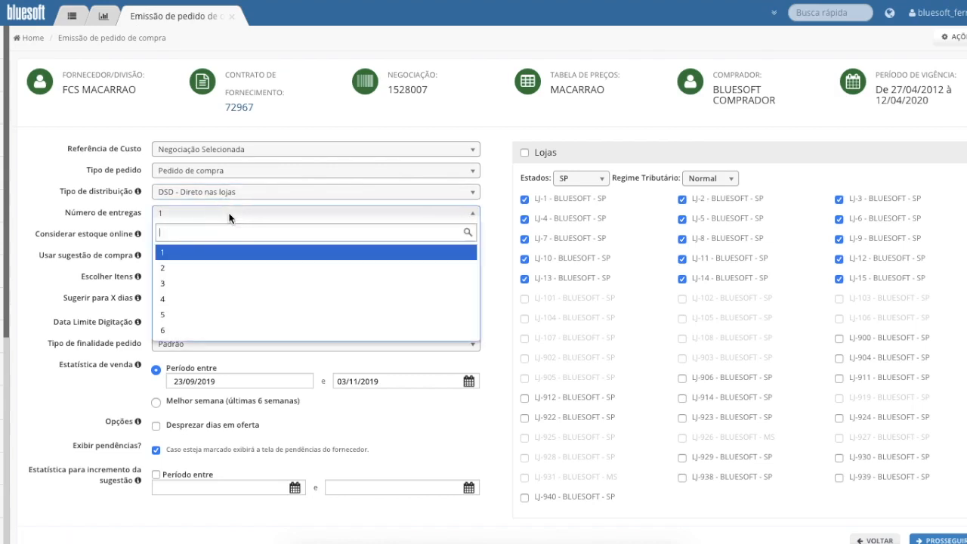
{"action": "left_click", "coordinate": [230, 218]}
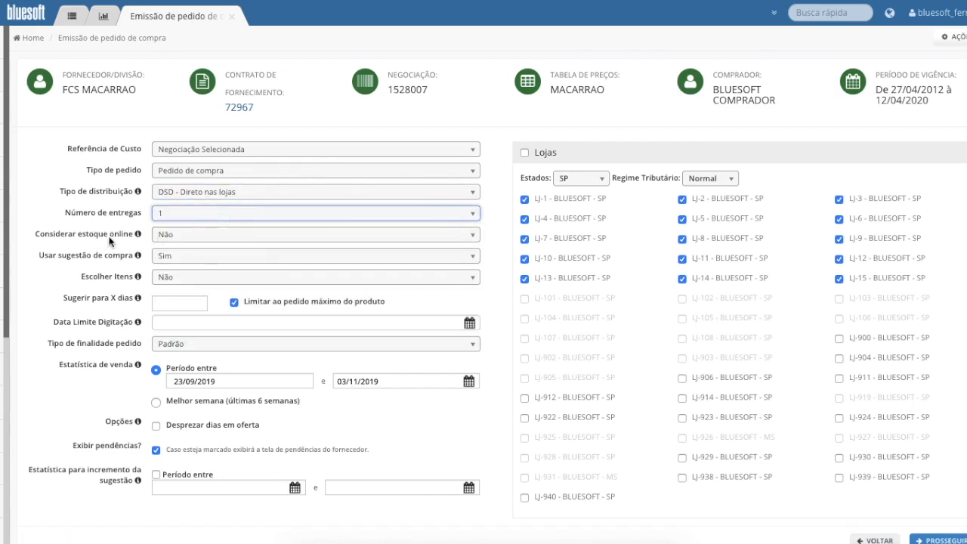
Set Considerar estoque online to Não, Usar sugestão de compra to Sim and Escolher Itens to Não
{"action": "left_click", "coordinate": [197, 234]}
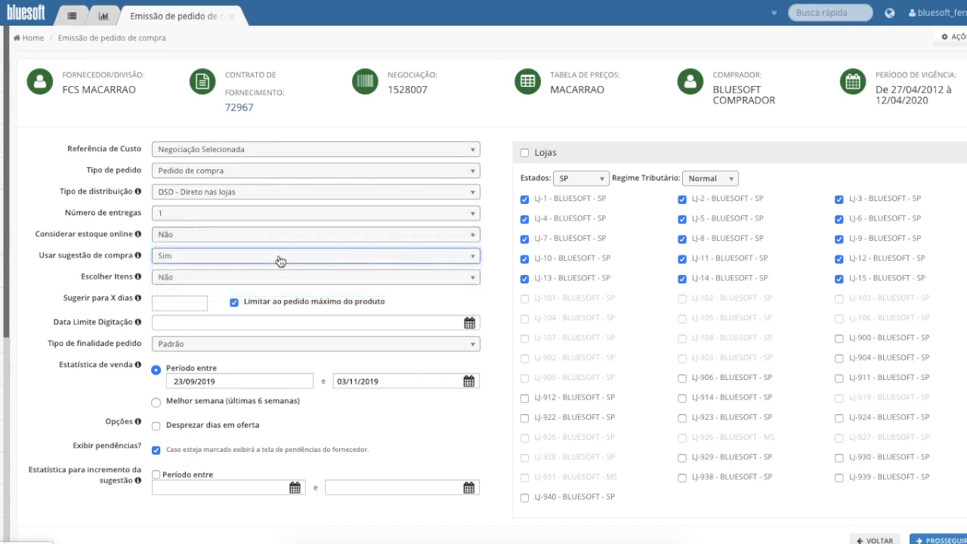
{"action": "left_click", "coordinate": [280, 261]}
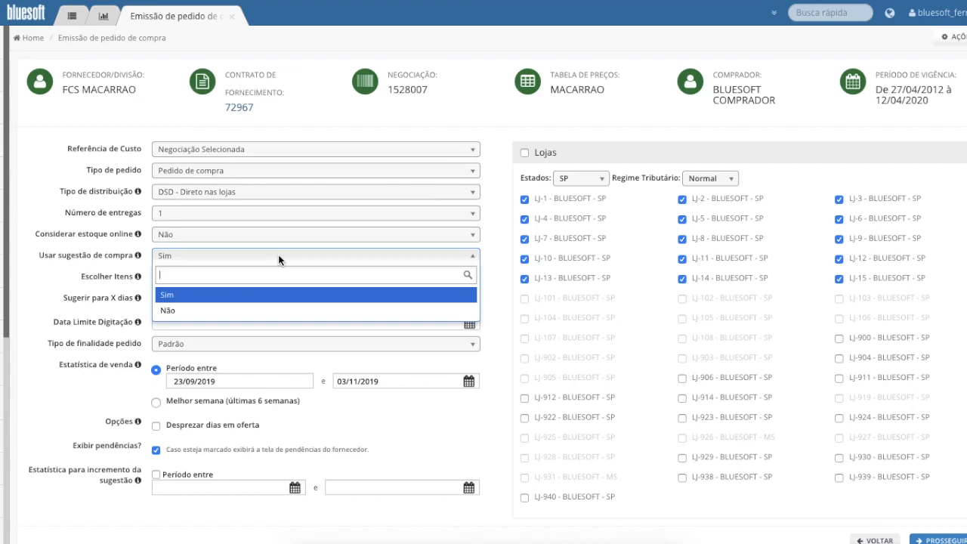
{"action": "left_click", "coordinate": [257, 294]}
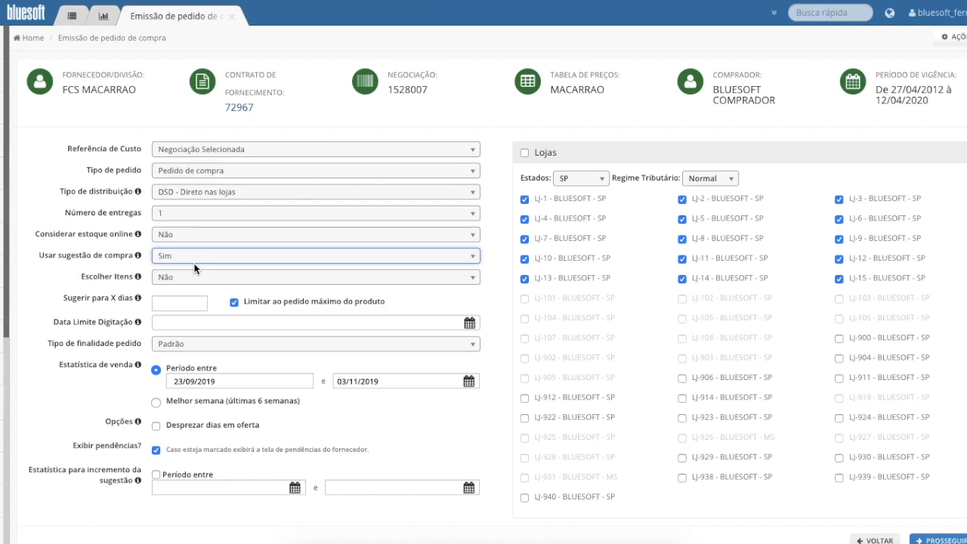
{"action": "left_click", "coordinate": [202, 277]}
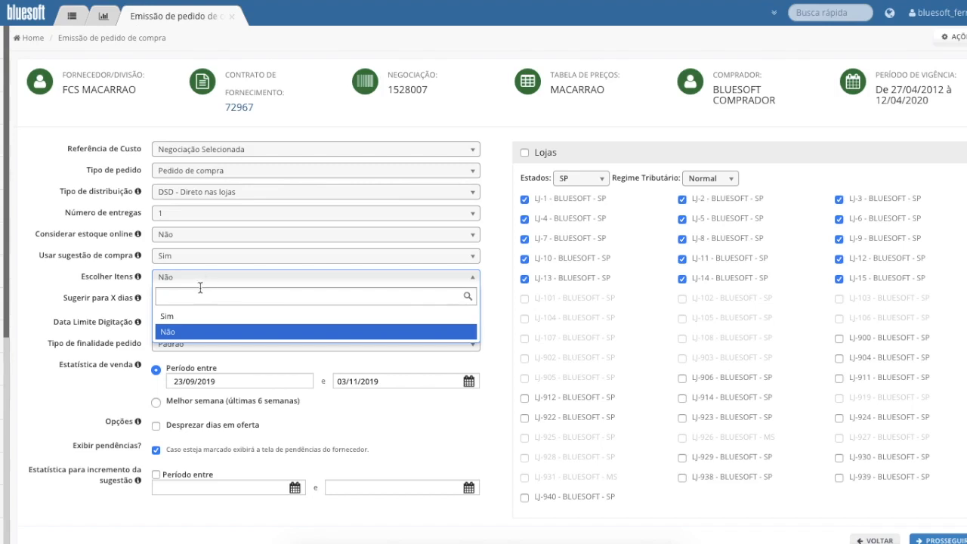
{"action": "left_click", "coordinate": [211, 330]}
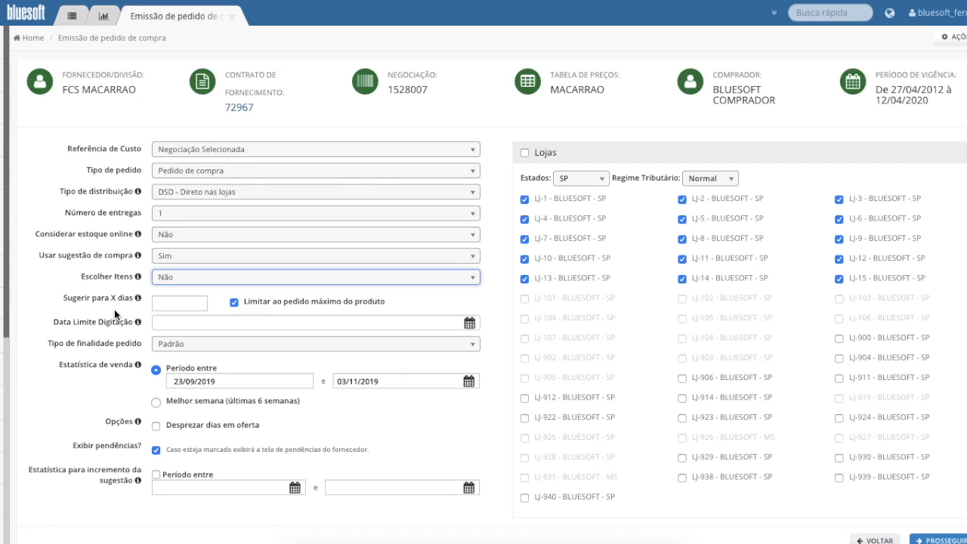
Set the purchase suggestion to 15 days, leaving the entry deadline blank and the order purpose as Padrão
{"action": "left_click", "coordinate": [179, 303]}
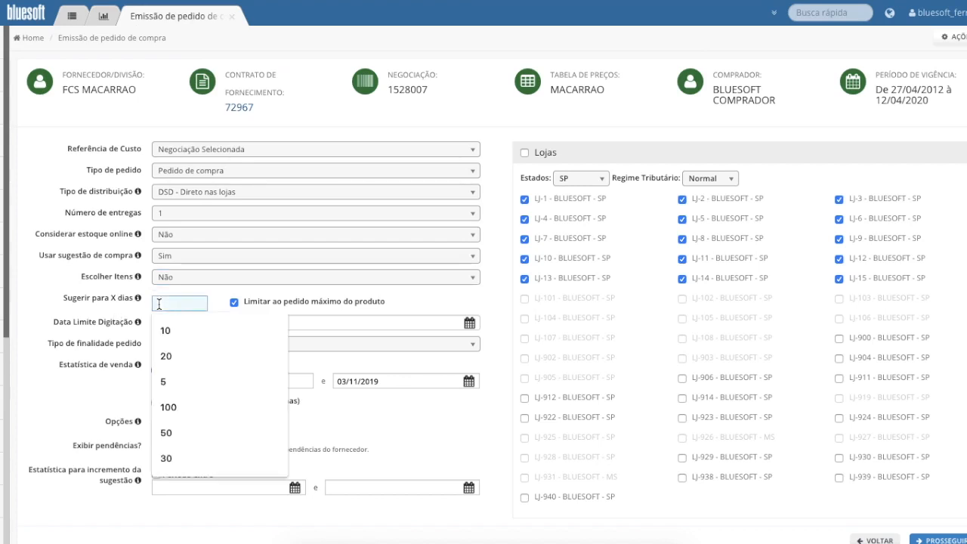
{"action": "type", "text": "15"}
{"action": "key", "text": "Tab"}
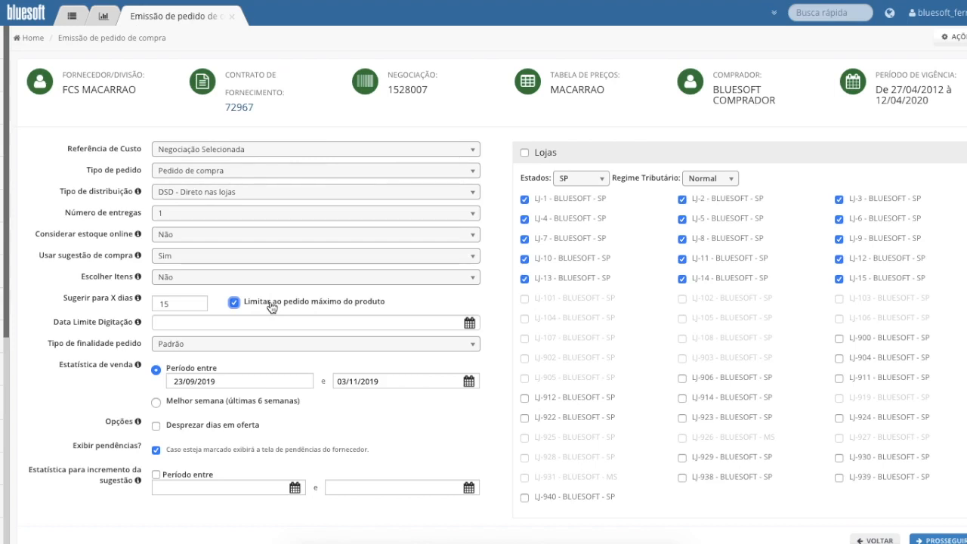
{"action": "left_click_drag", "start_coordinate": [184, 300], "coordinate": [147, 307]}
{"action": "left_click", "coordinate": [469, 323]}
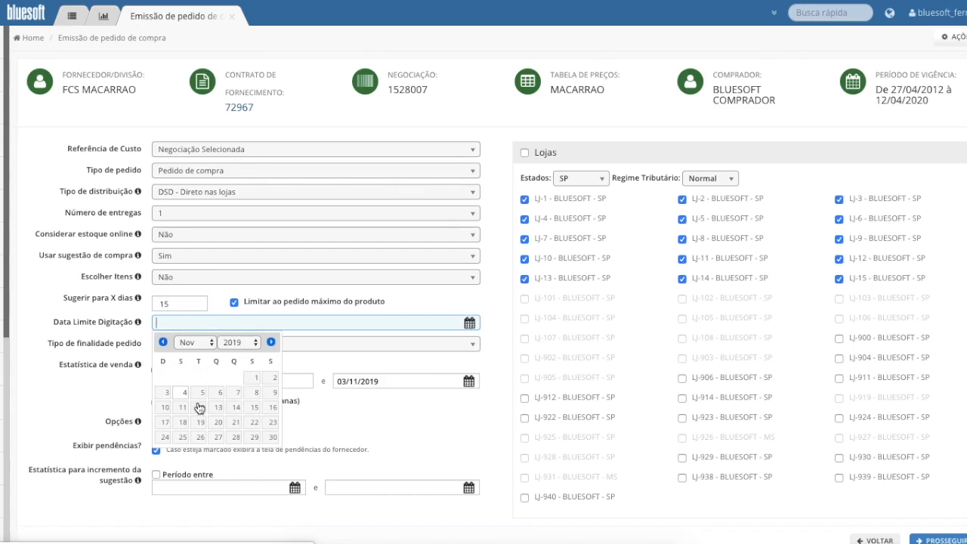
{"action": "left_click", "coordinate": [111, 400]}
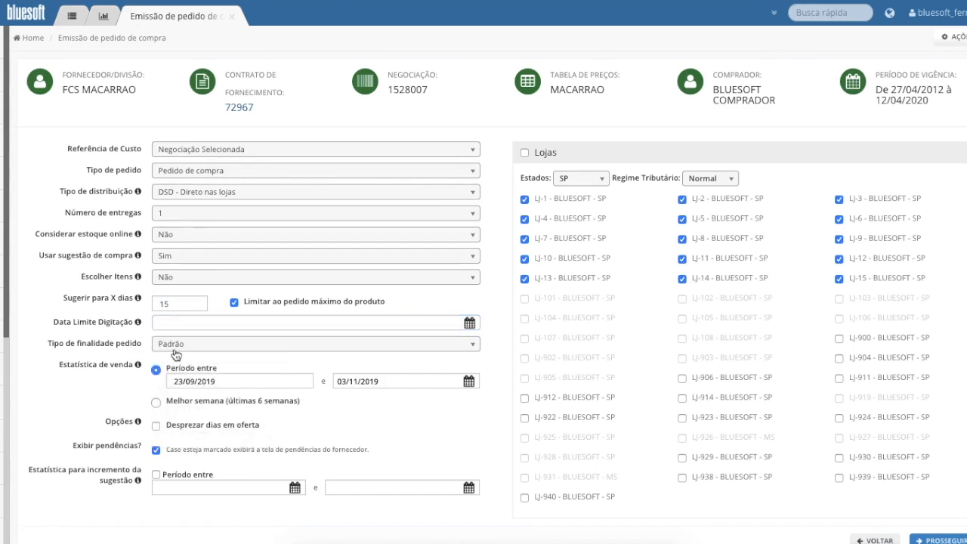
{"action": "left_click", "coordinate": [246, 346]}
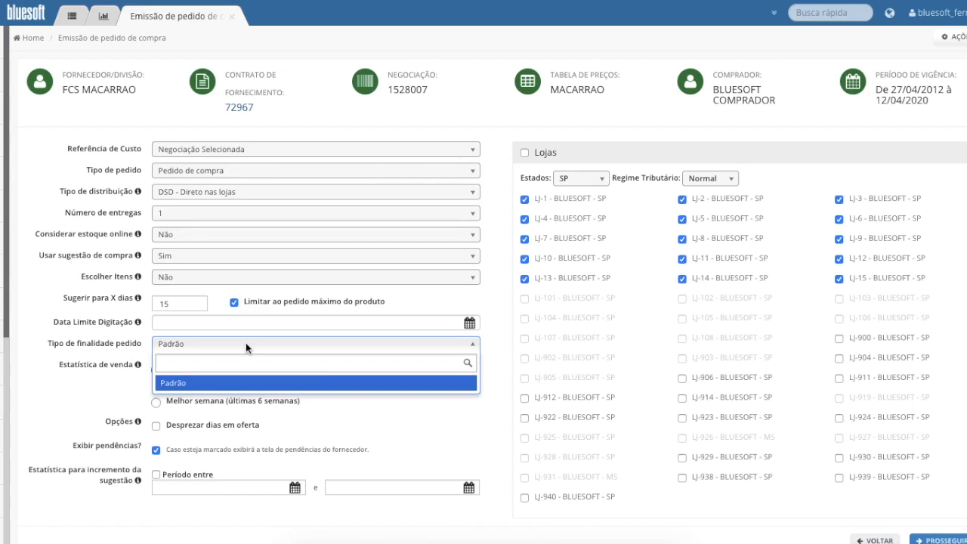
{"action": "left_click", "coordinate": [246, 345]}
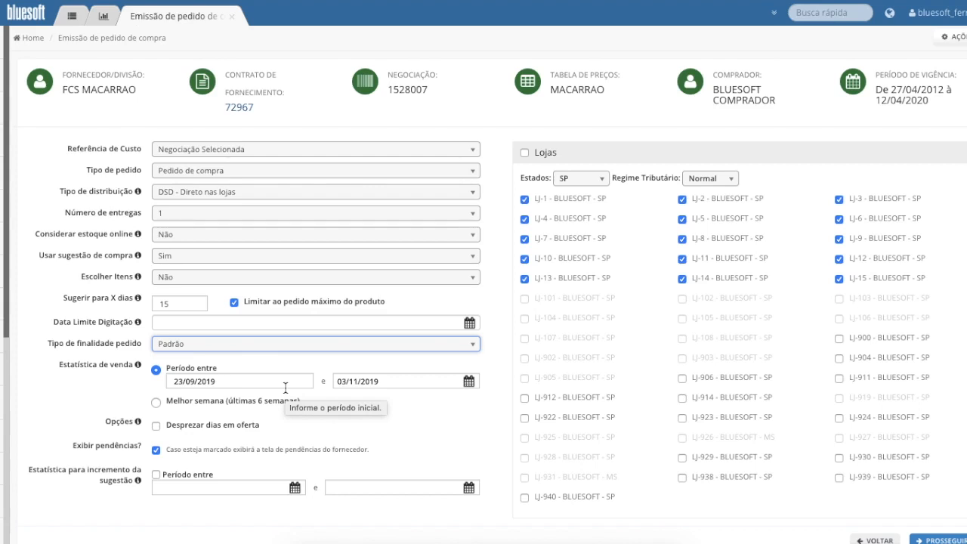
Set the sales statistics period to run from 20/09/2019 to 31/10/2019
{"action": "left_click", "coordinate": [182, 382]}
{"action": "key", "text": "BackSpace"}
{"action": "type", "text": "0"}
{"action": "left_click", "coordinate": [352, 381]}
{"action": "left_click", "coordinate": [344, 400]}
{"action": "left_click", "coordinate": [415, 496]}
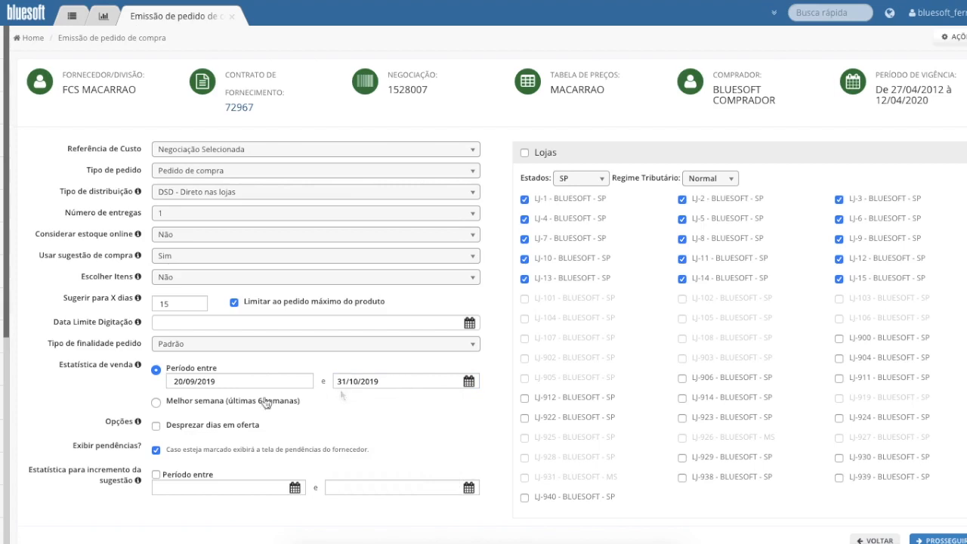
Base the sales statistics on Melhor semana (últimas 6 semanas) and enable Desprezar dias em oferta
{"action": "left_click", "coordinate": [156, 403]}
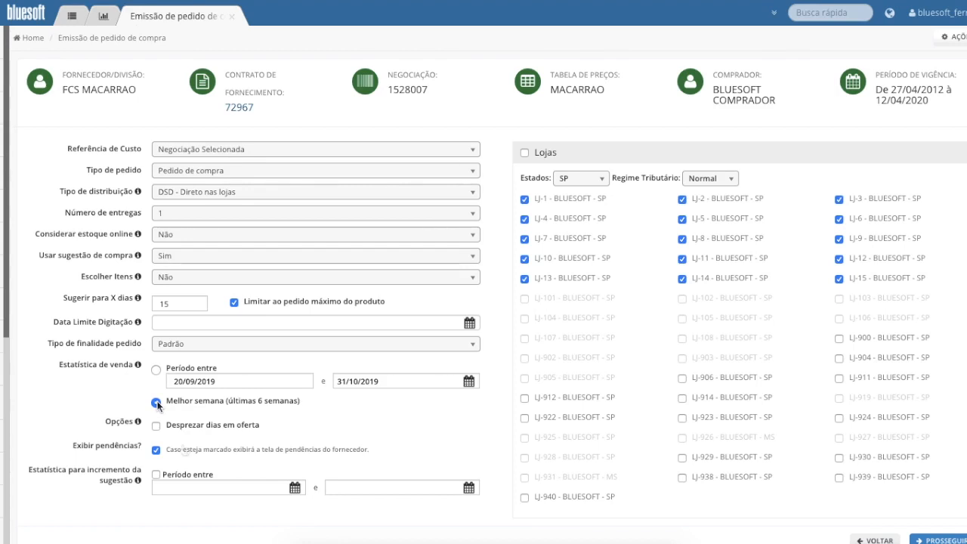
{"action": "left_click", "coordinate": [157, 427]}
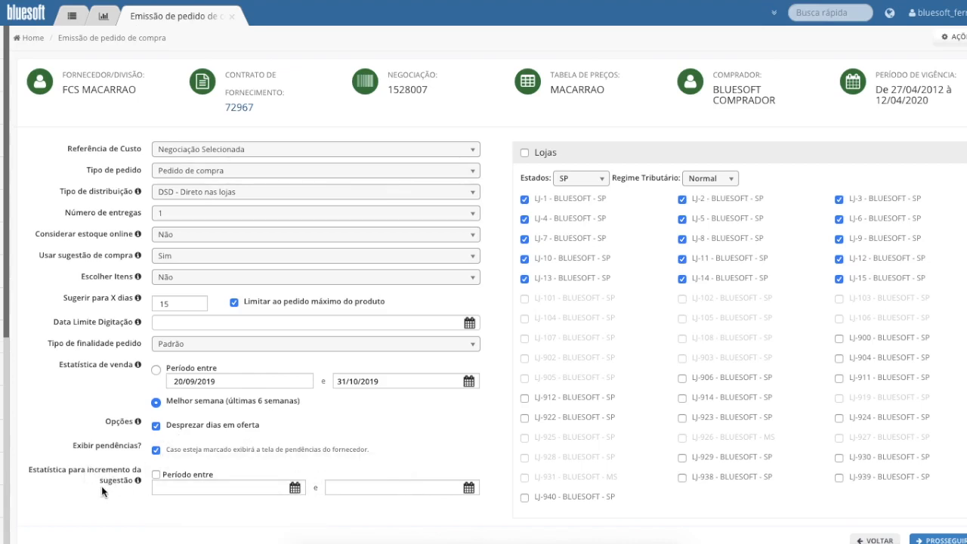
Enable the suggestion increment statistics and set their period from 04/11/2019 to 09/11/2019
{"action": "left_click", "coordinate": [157, 476]}
{"action": "left_click", "coordinate": [294, 487]}
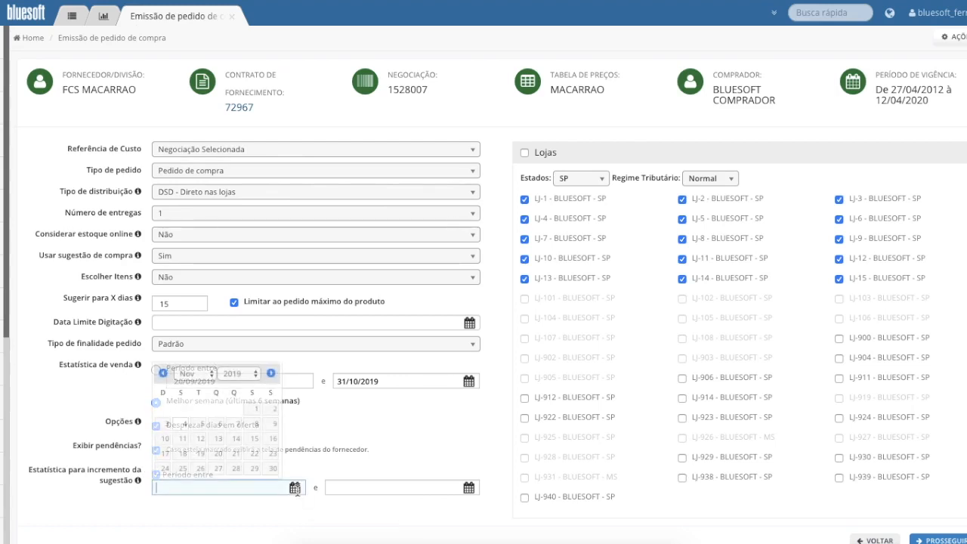
{"action": "left_click", "coordinate": [183, 423]}
{"action": "left_click", "coordinate": [437, 487]}
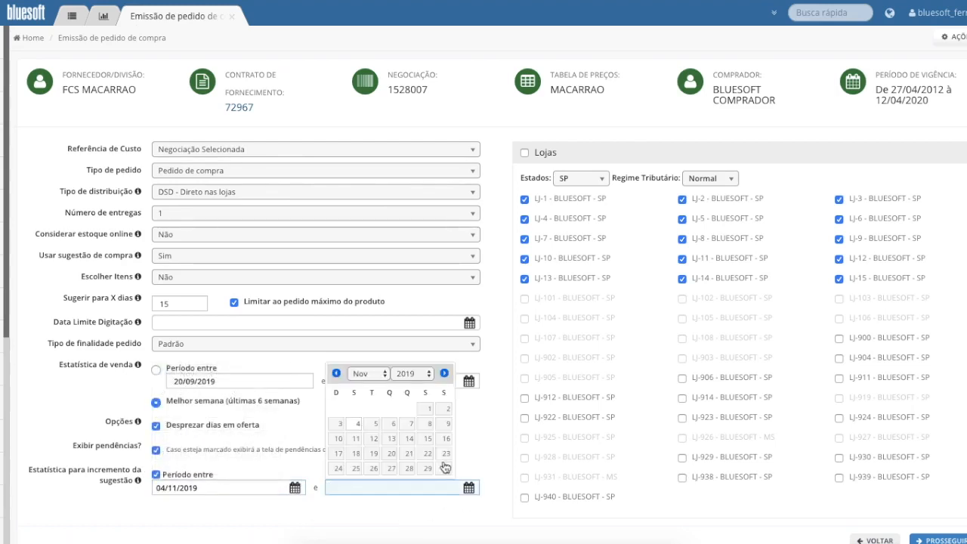
{"action": "left_click", "coordinate": [446, 423]}
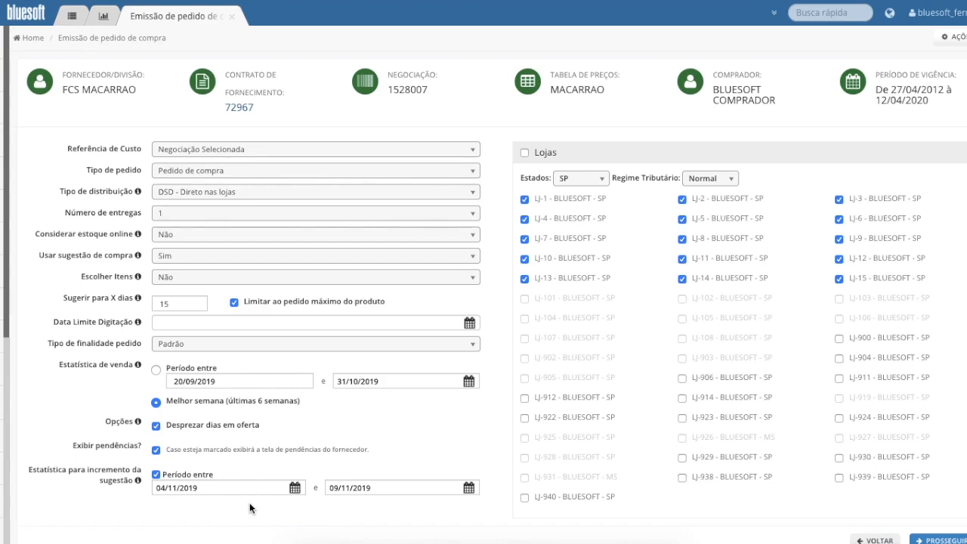
Return the sales statistics to the date period, clear the offer-days and increment options, and disable Exibir pendências
{"action": "left_click", "coordinate": [155, 370]}
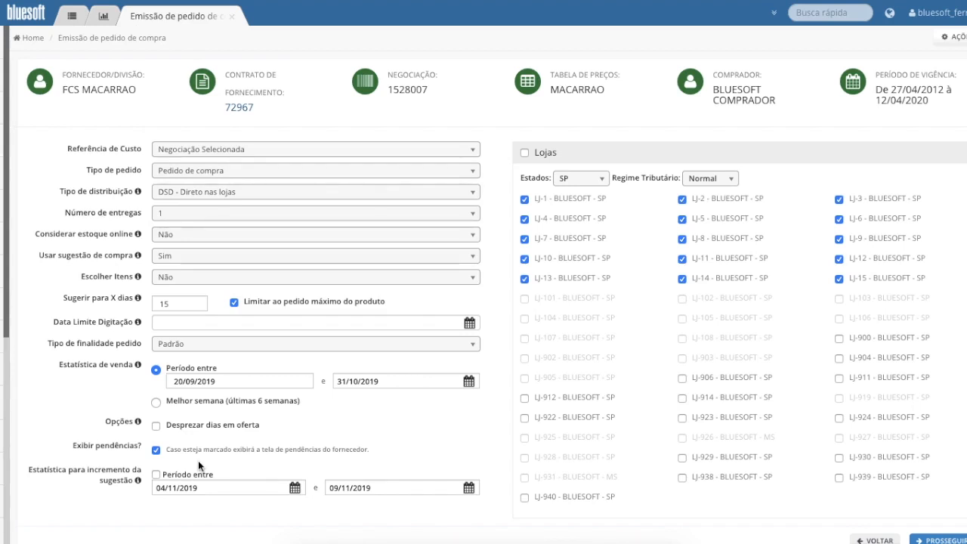
{"action": "left_click", "coordinate": [156, 450]}
Clear the store selection, include only stores LJ-1 and LJ-2, and proceed to the order items
{"action": "left_click", "coordinate": [525, 155]}
{"action": "left_click", "coordinate": [525, 154]}
{"action": "left_click", "coordinate": [526, 201]}
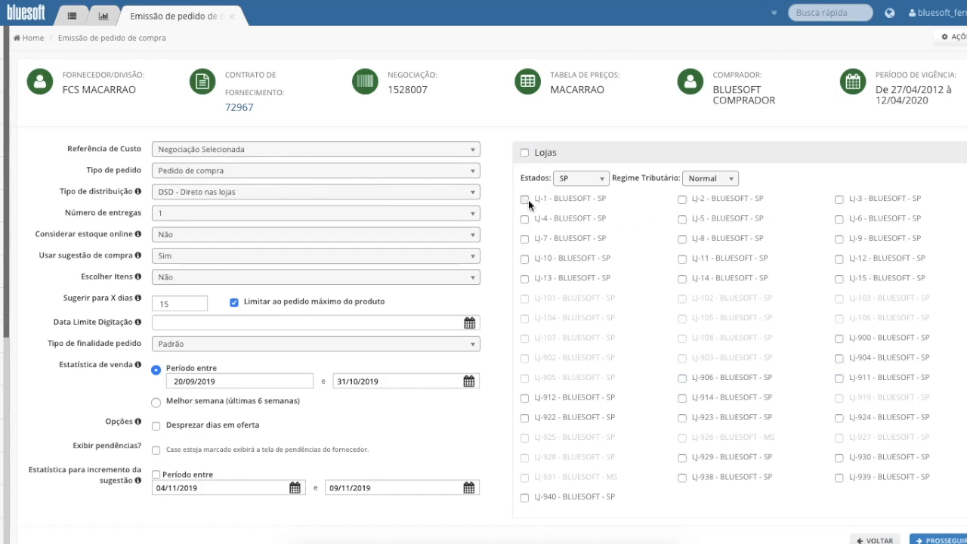
{"action": "left_click", "coordinate": [683, 199]}
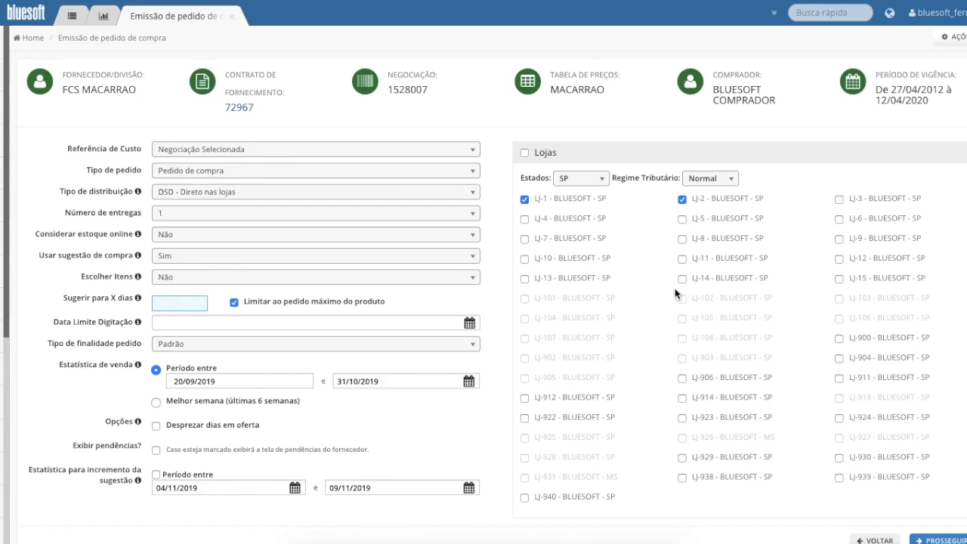
{"action": "left_click", "coordinate": [940, 540]}
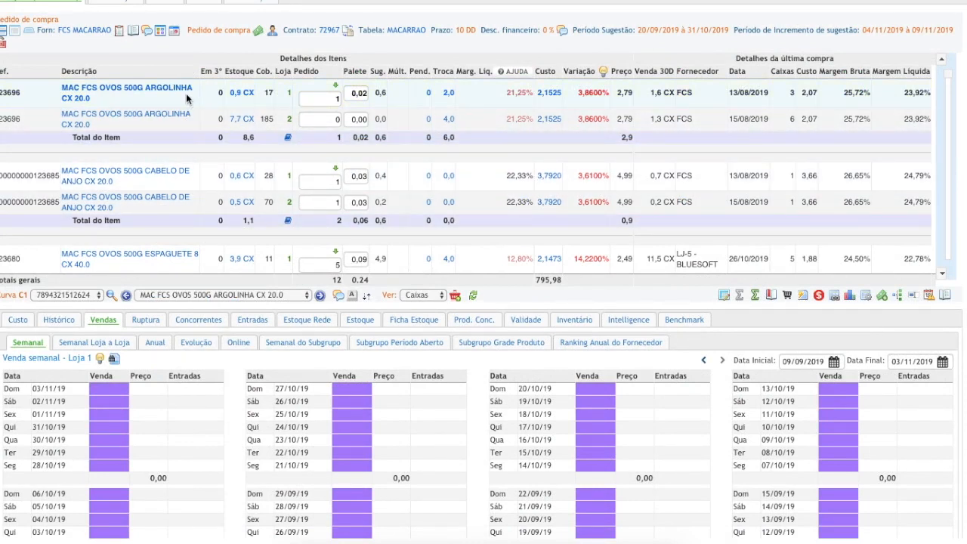
Browse the order's pasta items, bring up MAC FCS OVOS 500G PENA CX 20.0 and check its curve classification
{"action": "left_click", "coordinate": [183, 121]}
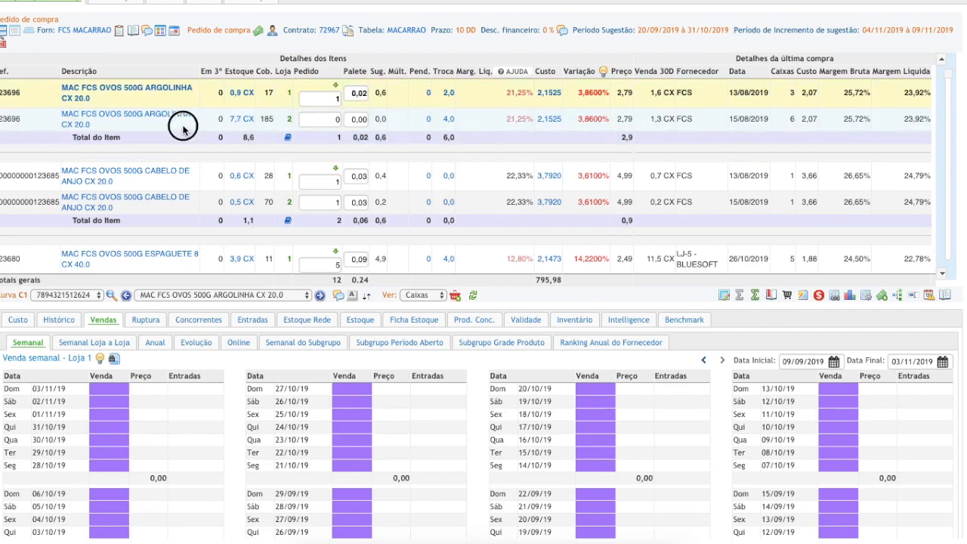
{"action": "left_click", "coordinate": [187, 184]}
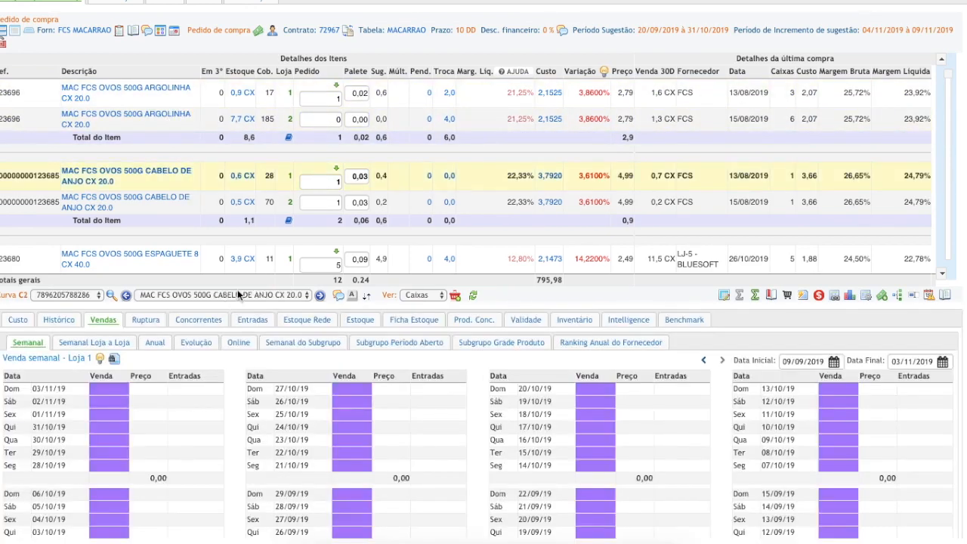
{"action": "left_click", "coordinate": [239, 294]}
{"action": "left_click", "coordinate": [243, 318]}
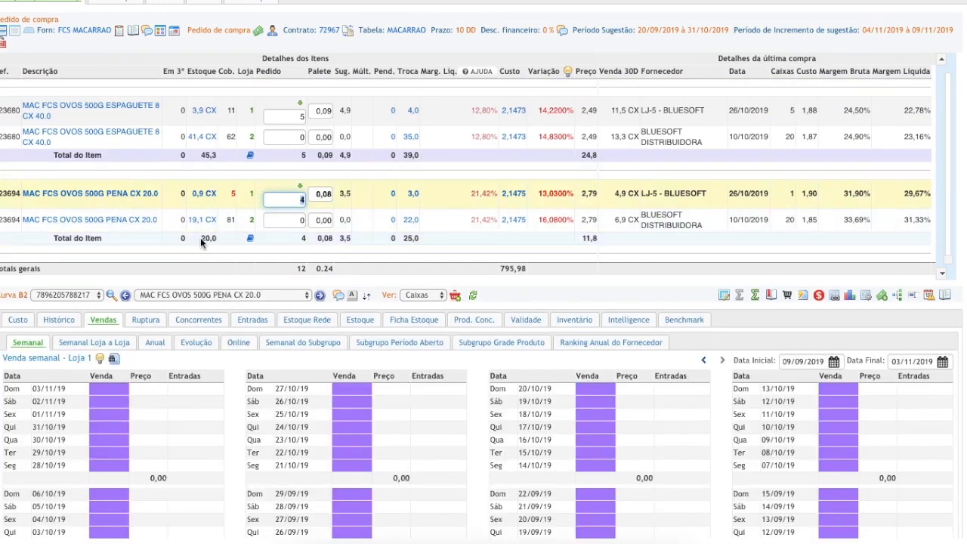
{"action": "left_click_drag", "start_coordinate": [0, 295], "coordinate": [22, 296]}
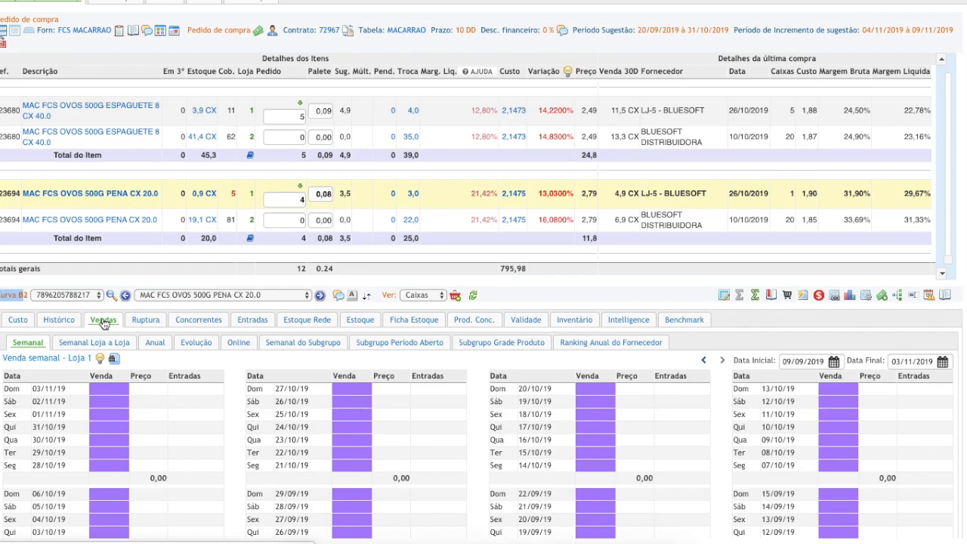
Examine the sales evolution of the selected PENA pasta item and open its cost details
{"action": "left_click", "coordinate": [196, 345]}
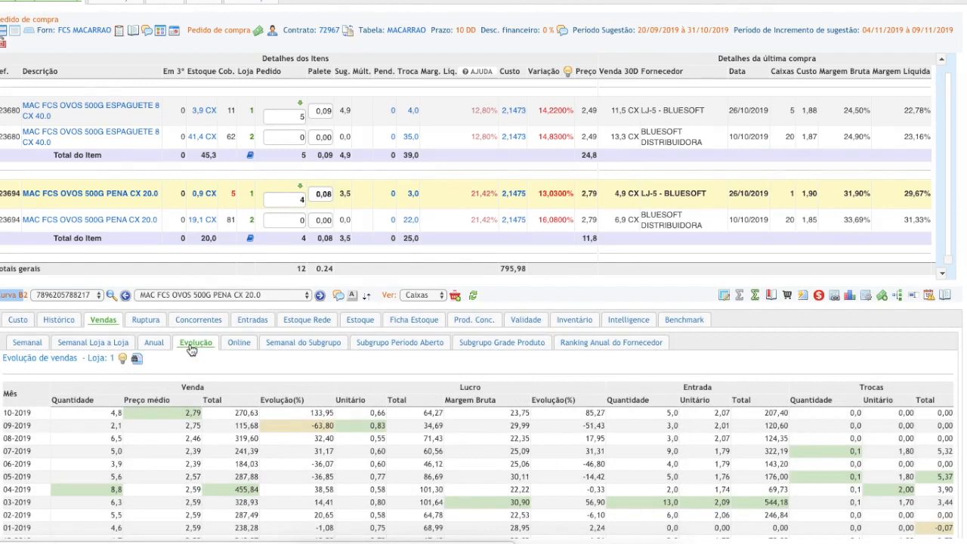
{"action": "left_click", "coordinate": [22, 321]}
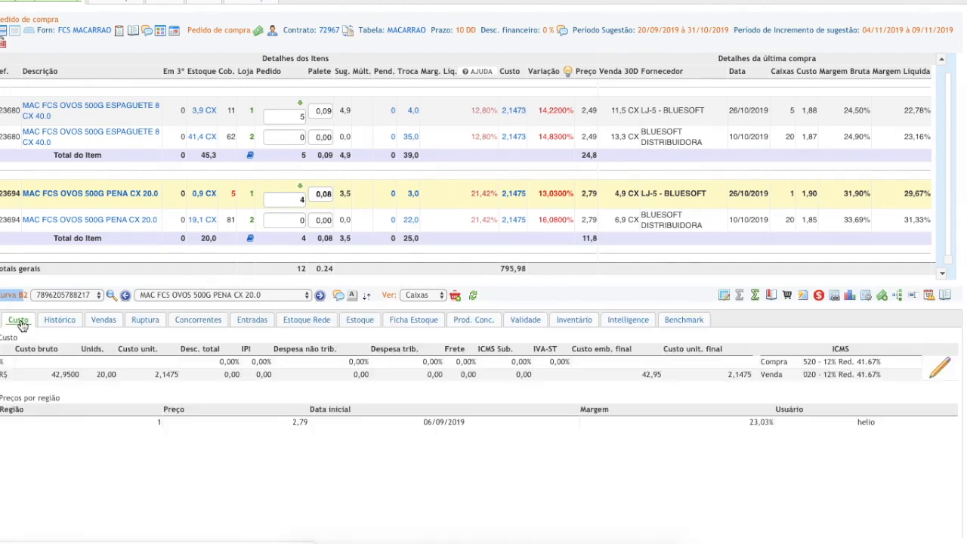
Check the PENA item's Ruptura and Validade information, and expand the item list to examine stock and coverage per store
{"action": "left_click", "coordinate": [136, 321]}
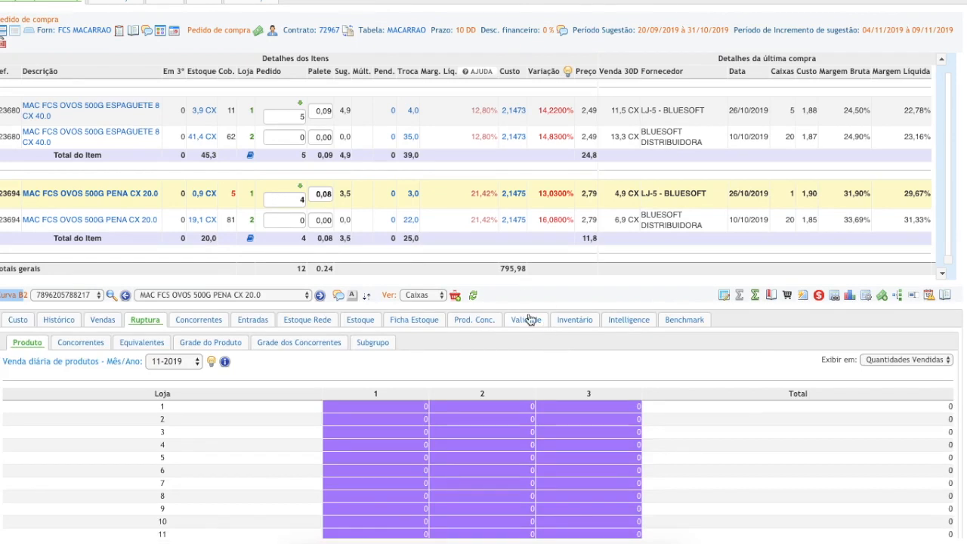
{"action": "left_click", "coordinate": [526, 321]}
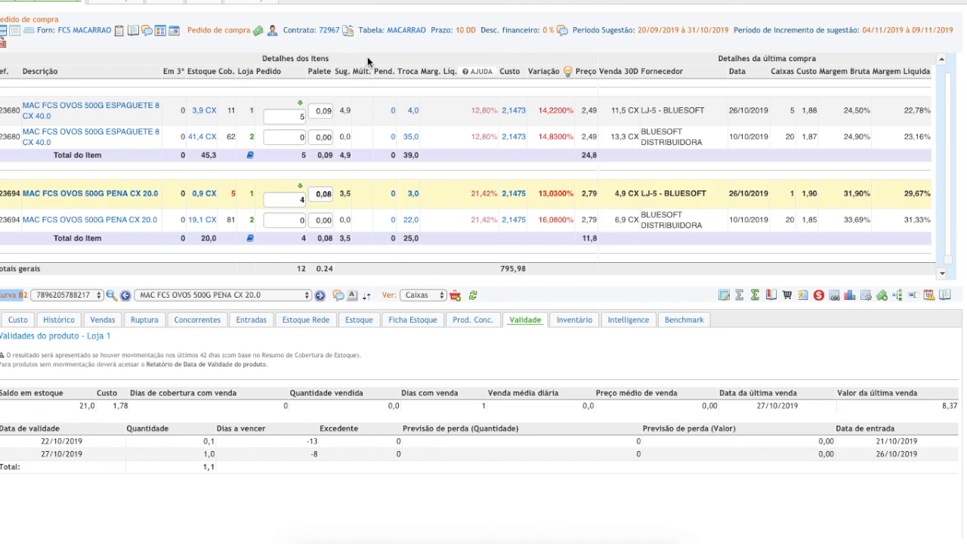
{"action": "left_click", "coordinate": [15, 34]}
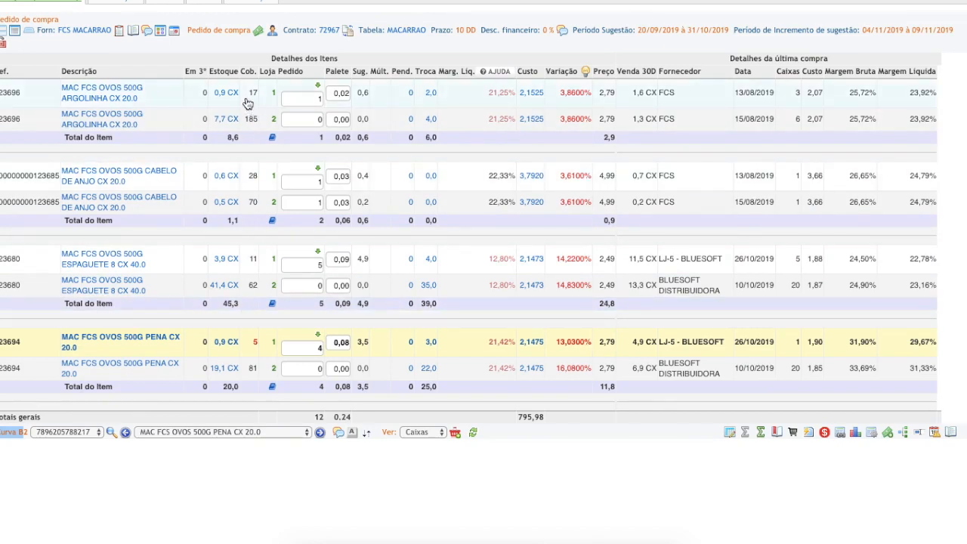
{"action": "mouse_move", "coordinate": [248, 103]}
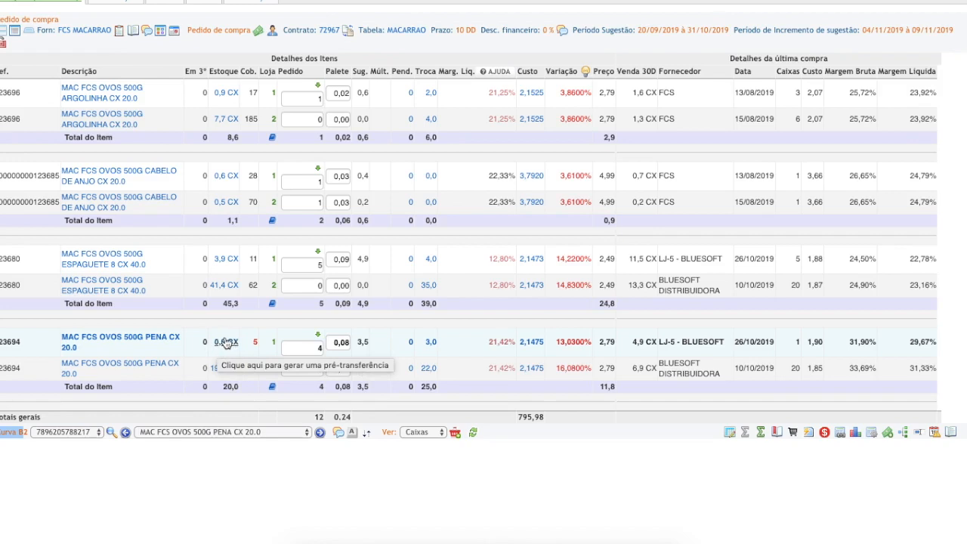
{"action": "mouse_move", "coordinate": [256, 346]}
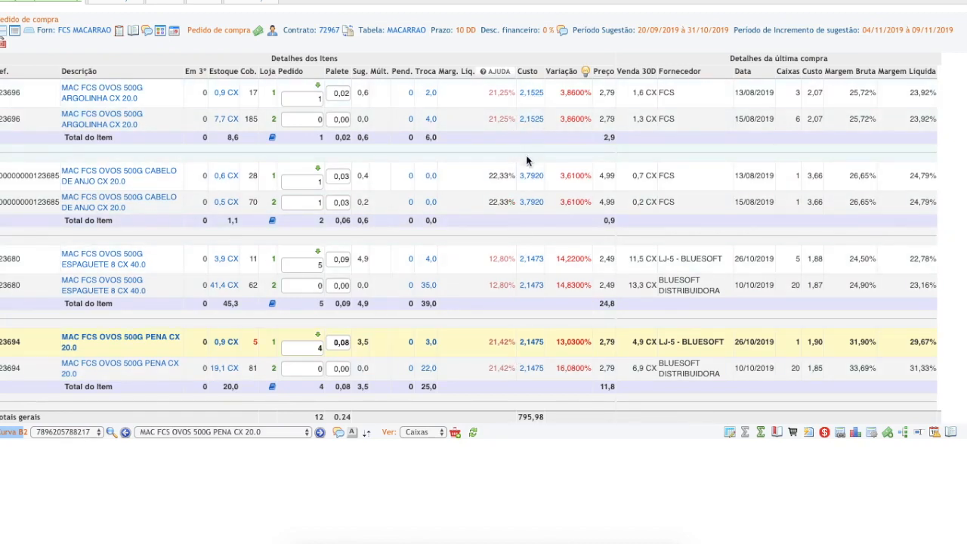
Open the cost details of MAC FCS OVOS 500G CABELO DE ANJO CX 20.0 for store 1 and review its costs and sale prices
{"action": "mouse_move", "coordinate": [531, 178]}
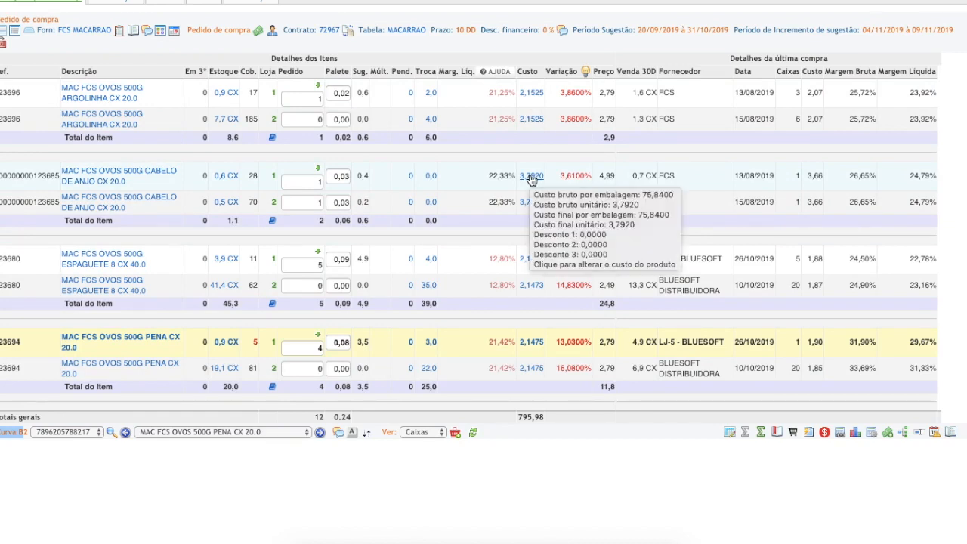
{"action": "left_click", "coordinate": [531, 179]}
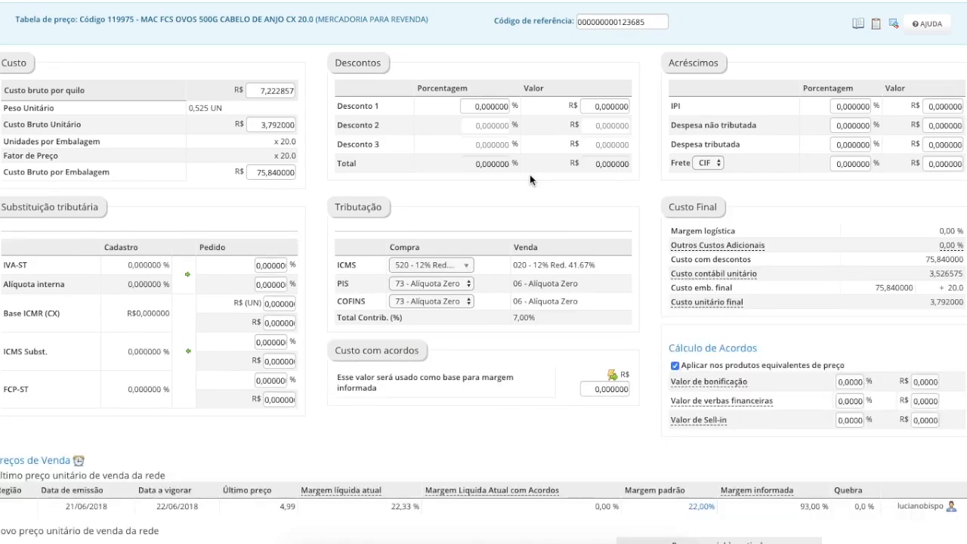
{"action": "scroll", "coordinate": [453, 170], "scroll_direction": "down", "scroll_amount": 3}
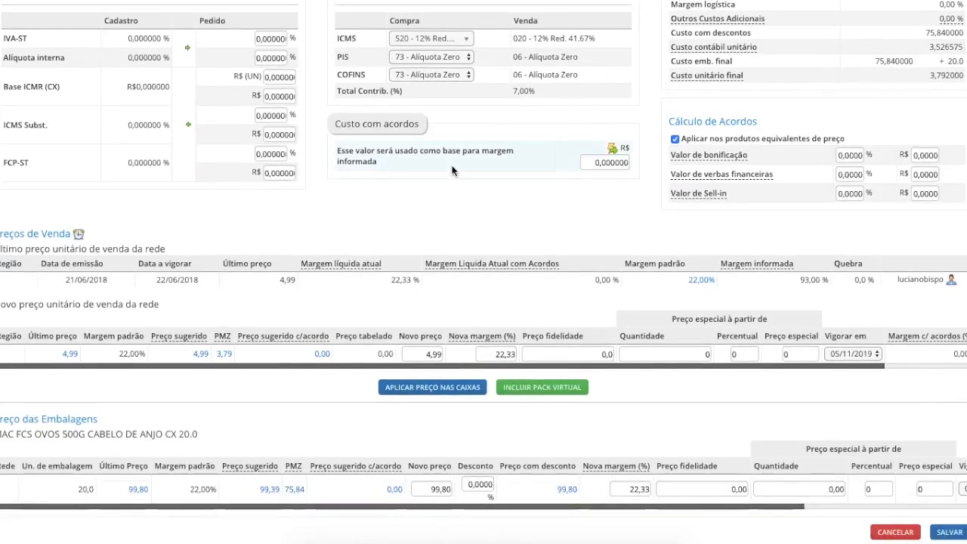
{"action": "scroll", "coordinate": [453, 170], "scroll_direction": "up", "scroll_amount": 3}
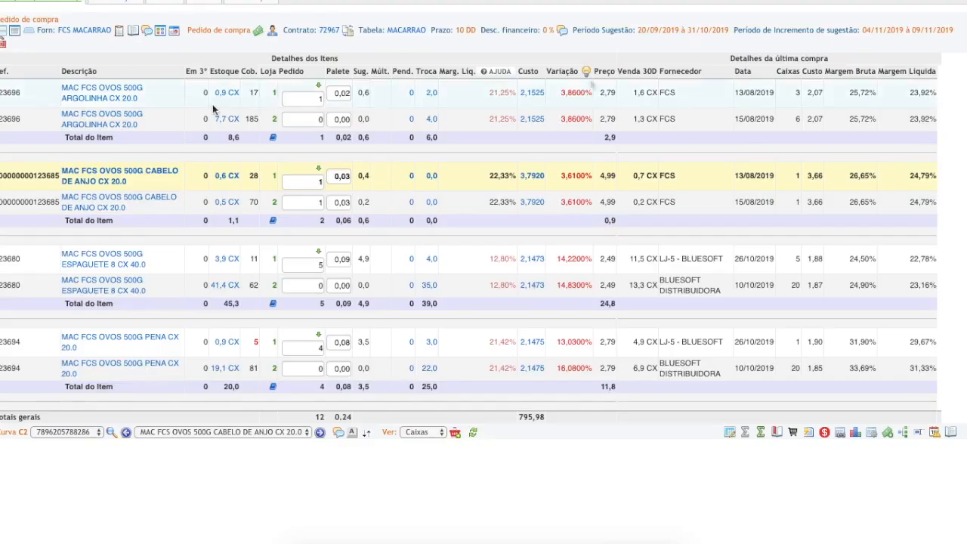
Inspect the cost variation, the start dates of the items' sale prices and the last purchase margins in the order list
{"action": "mouse_move", "coordinate": [585, 74]}
{"action": "mouse_move", "coordinate": [606, 96]}
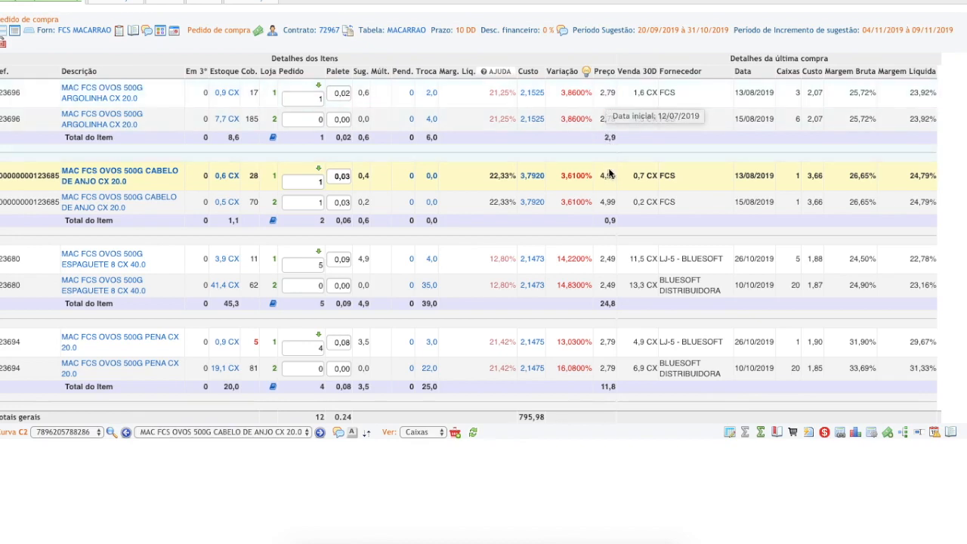
{"action": "mouse_move", "coordinate": [610, 180]}
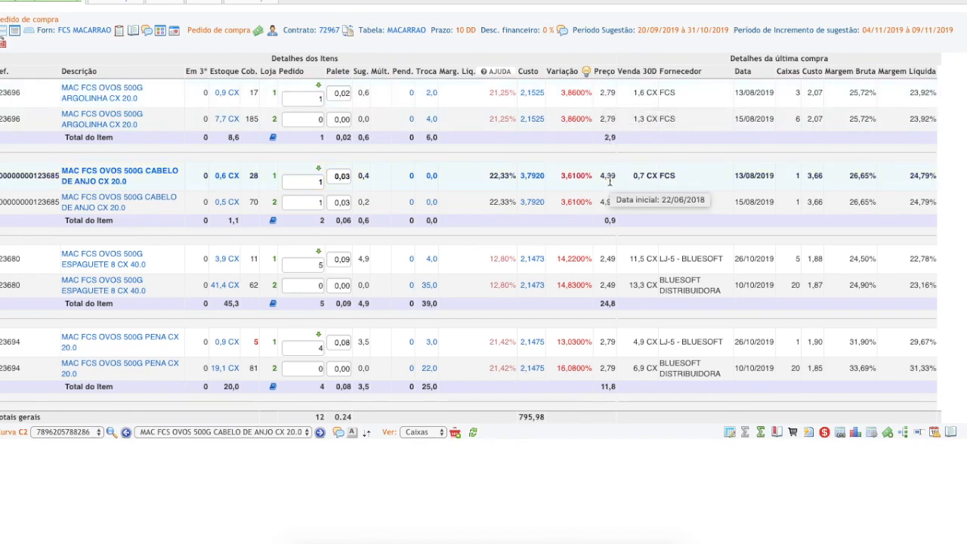
{"action": "mouse_move", "coordinate": [610, 203]}
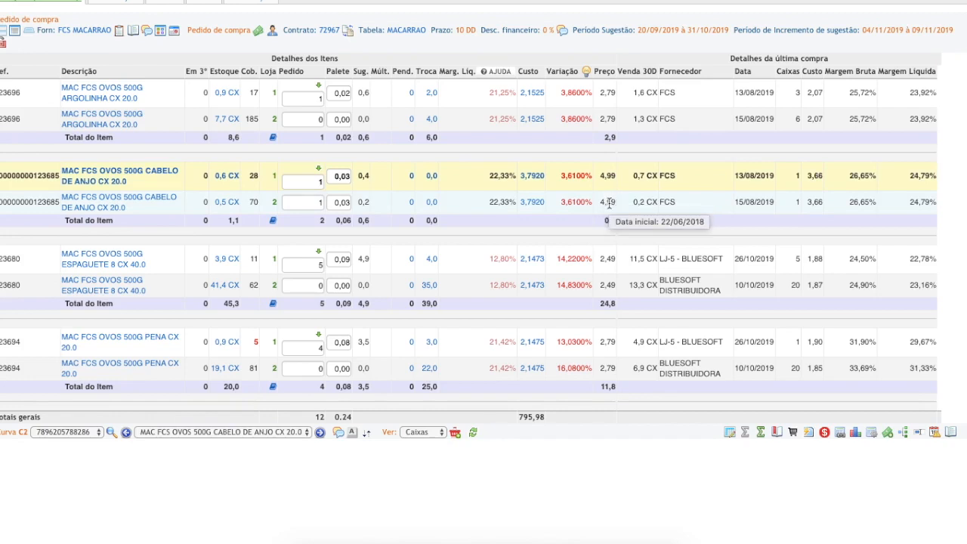
{"action": "mouse_move", "coordinate": [606, 254]}
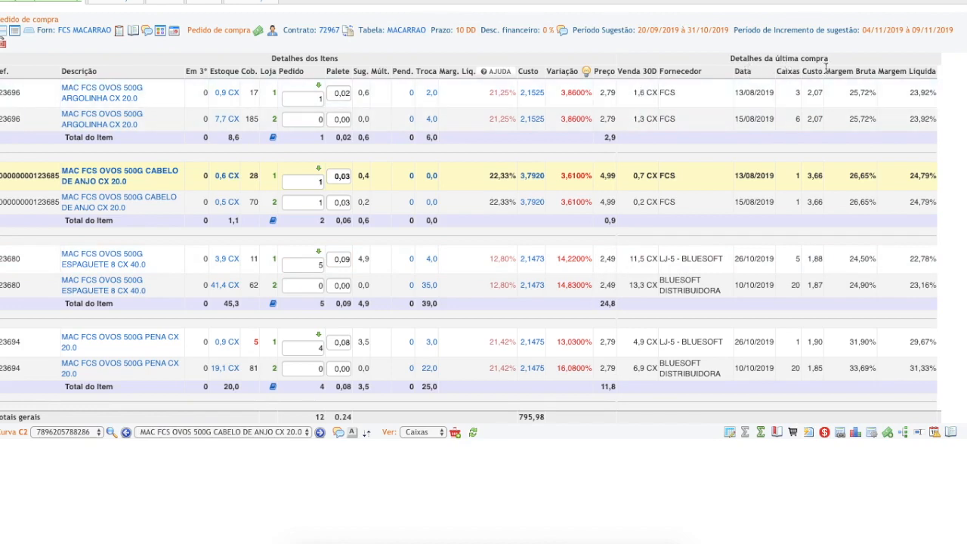
{"action": "left_click", "coordinate": [866, 168]}
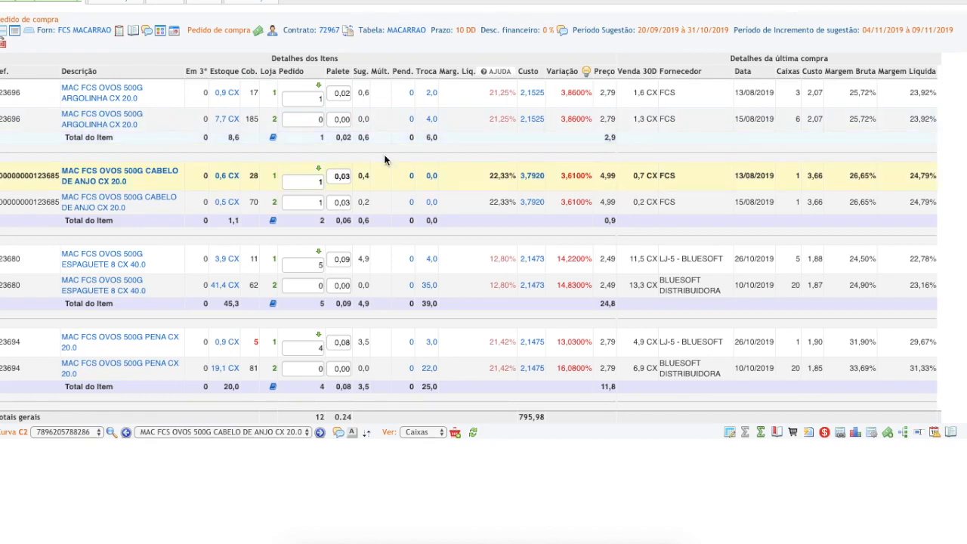
Show the item details alone, switch to MAC FCS OVOS 500G ARGOLINHA CX 20.0 and check its Ficha Estoque and Validade
{"action": "left_click", "coordinate": [26, 35]}
{"action": "left_click", "coordinate": [246, 65]}
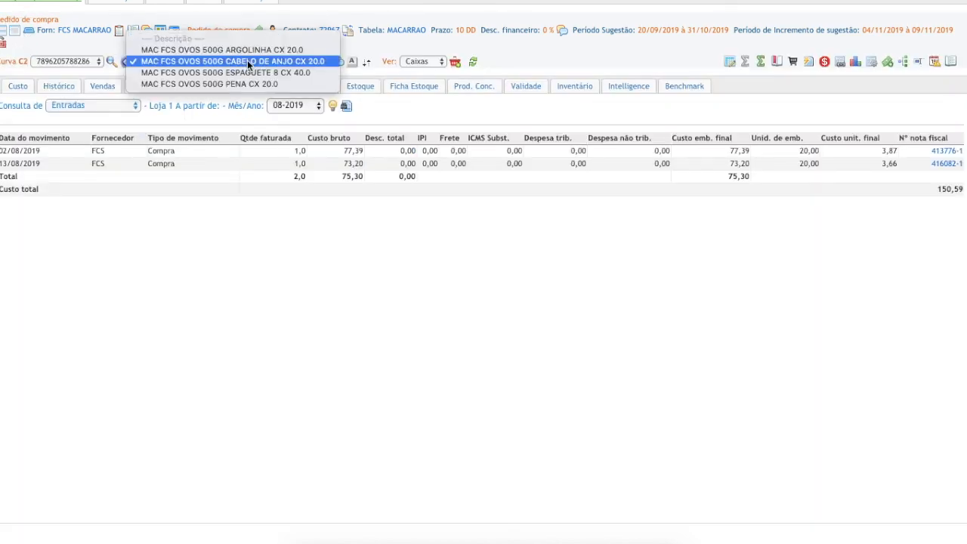
{"action": "left_click", "coordinate": [254, 49]}
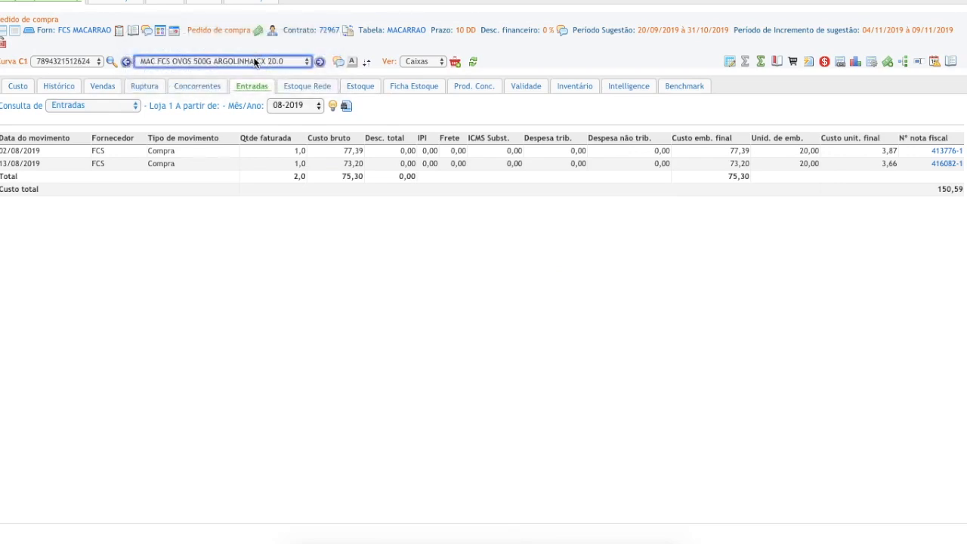
{"action": "left_click", "coordinate": [414, 87]}
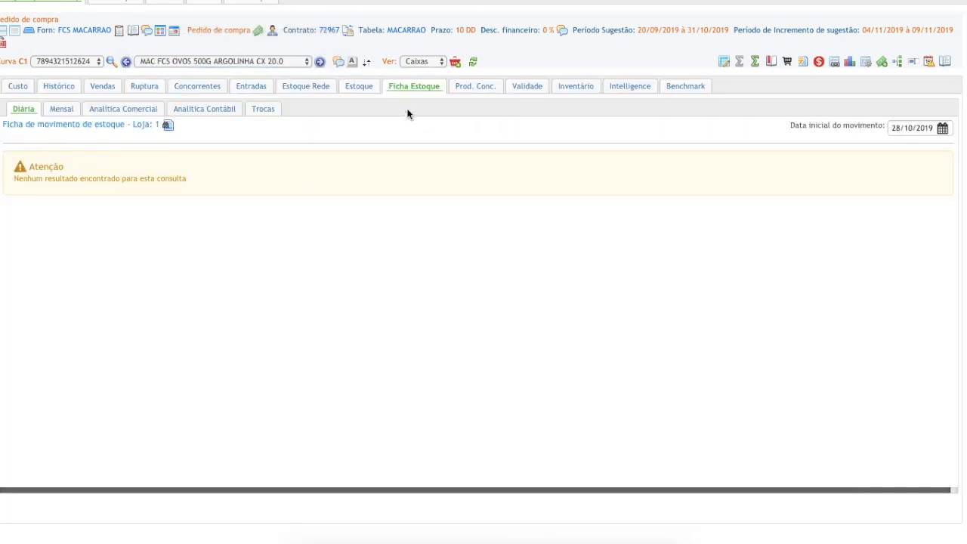
{"action": "left_click", "coordinate": [526, 86]}
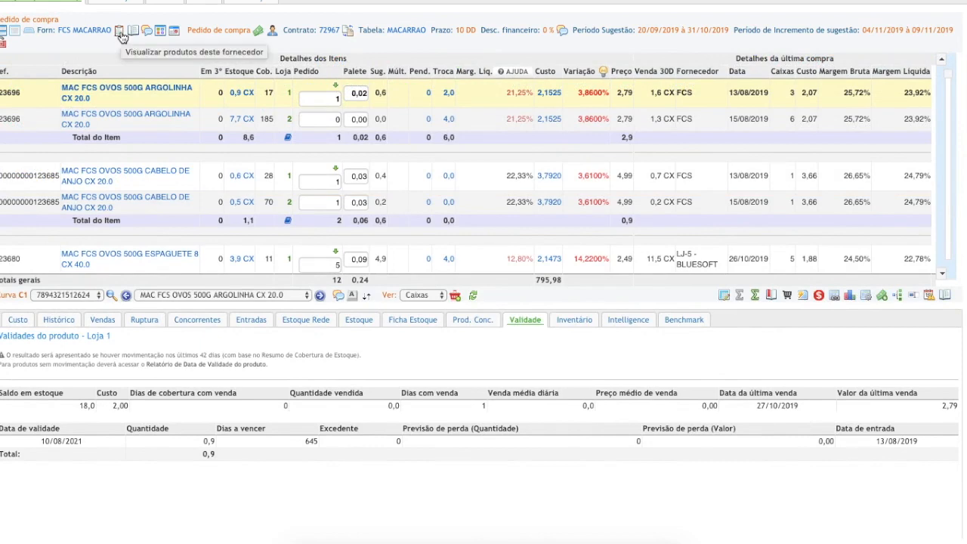
Open the list of products registered for the supplier and browse through it
{"action": "left_click", "coordinate": [121, 35]}
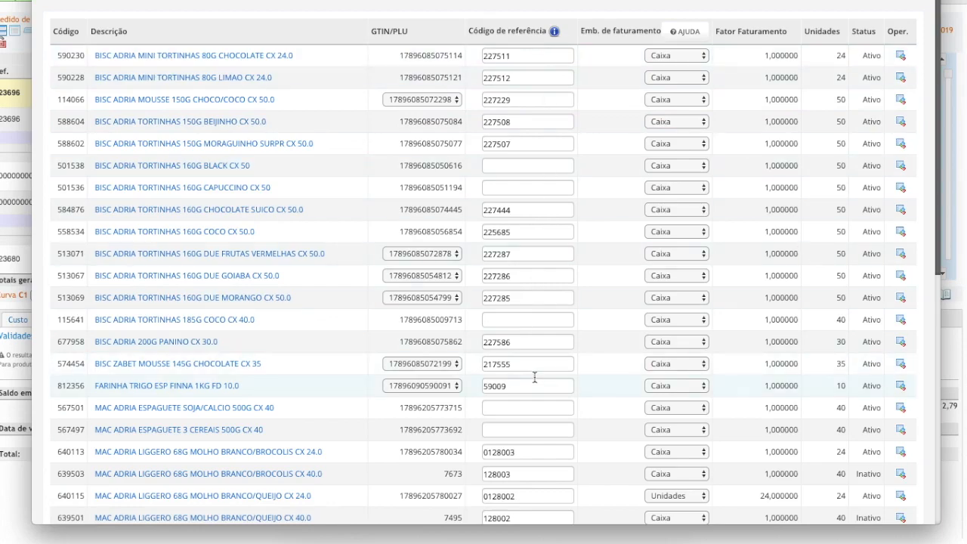
{"action": "scroll", "coordinate": [534, 376], "scroll_direction": "down", "scroll_amount": 6}
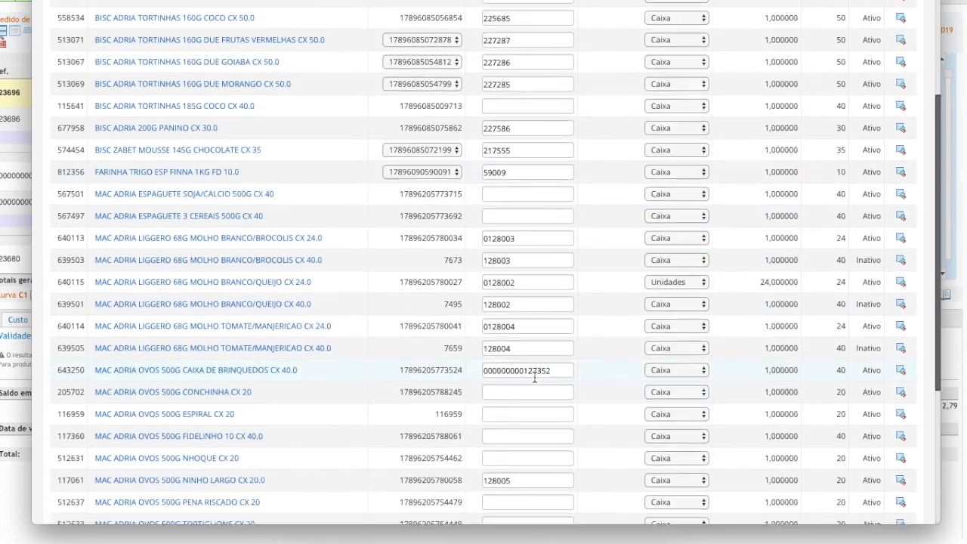
{"action": "scroll", "coordinate": [628, 167], "scroll_direction": "up", "scroll_amount": 6}
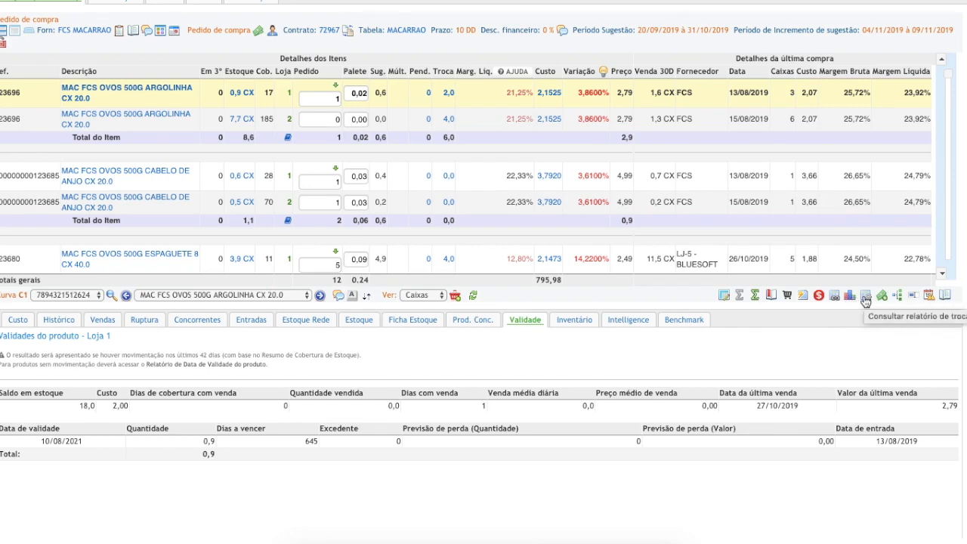
Try setting the ARGOLINHA item's expected expiry date to 31/12/2019 in its expiry-date maintenance, and leave the window
{"action": "left_click", "coordinate": [929, 295]}
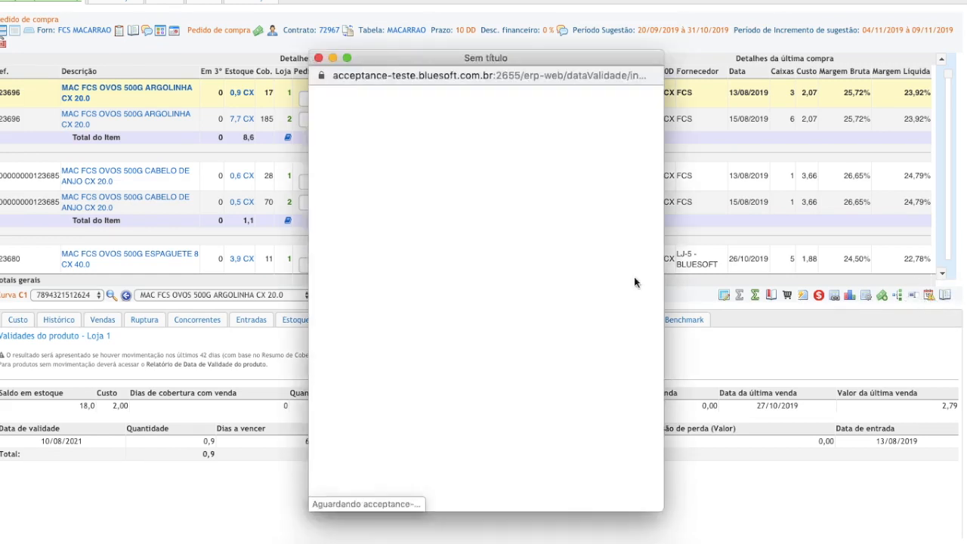
{"action": "left_click", "coordinate": [502, 156]}
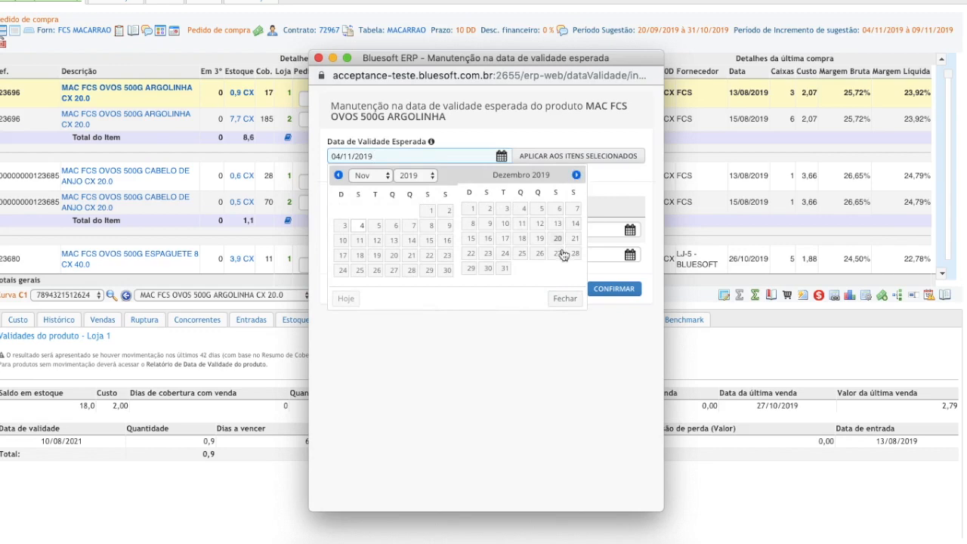
{"action": "left_click", "coordinate": [504, 268]}
{"action": "left_click", "coordinate": [502, 288]}
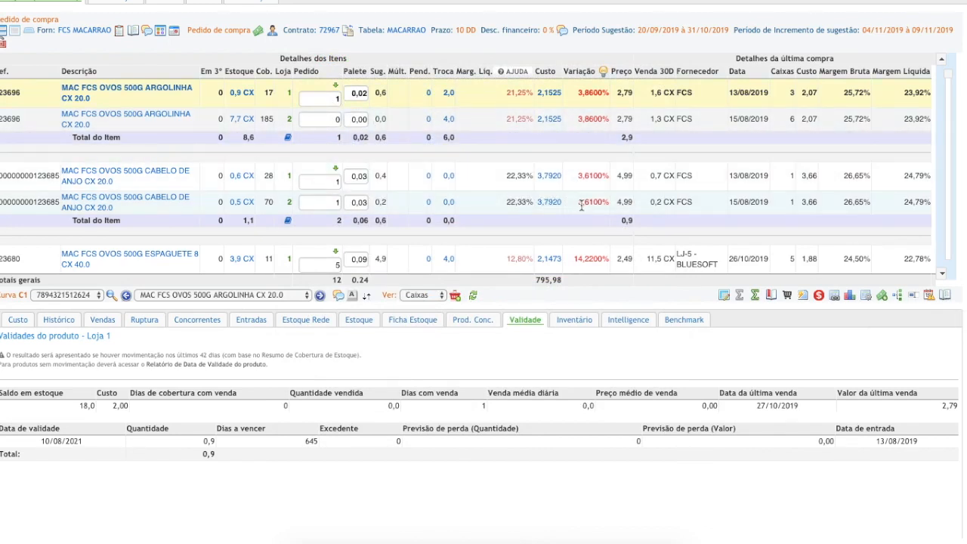
Try to proceed with the order, decline to continue without generating the agreements, and look over the order items
{"action": "left_click", "coordinate": [4, 47]}
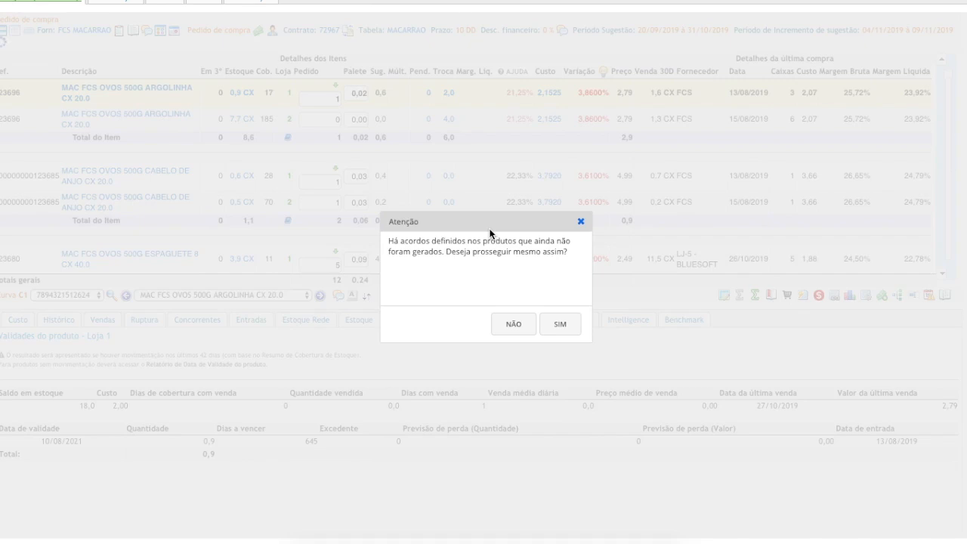
{"action": "left_click", "coordinate": [513, 324]}
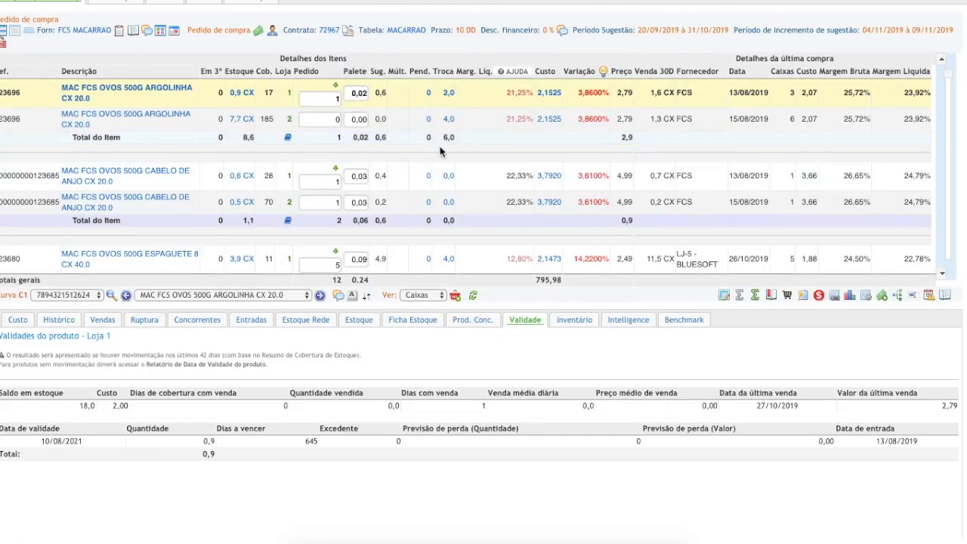
{"action": "scroll", "coordinate": [434, 166], "scroll_direction": "down", "scroll_amount": 2}
{"action": "scroll", "coordinate": [434, 173], "scroll_direction": "down", "scroll_amount": 2}
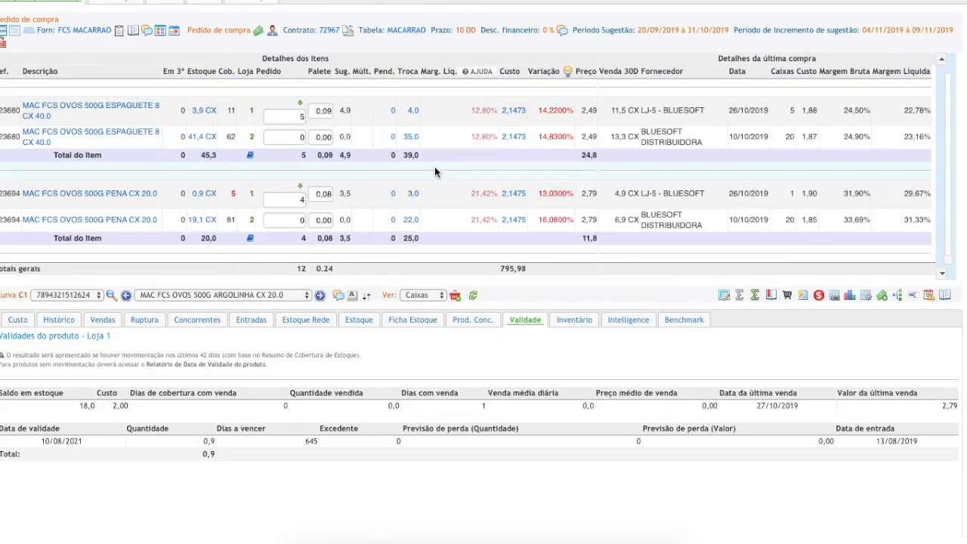
{"action": "scroll", "coordinate": [434, 166], "scroll_direction": "up", "scroll_amount": 4}
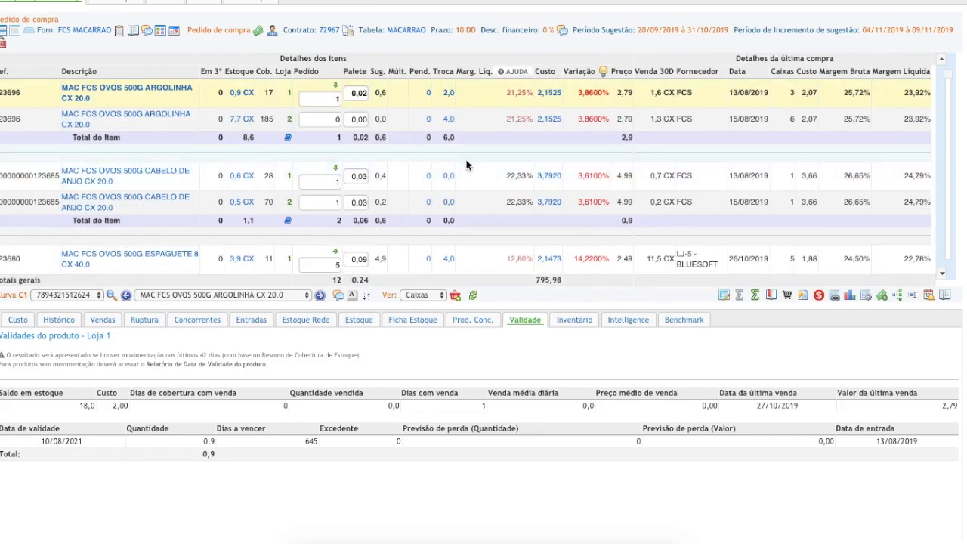
View the order's bonus order, Gerar Verbas and sell-in sections
{"action": "left_click", "coordinate": [132, 5]}
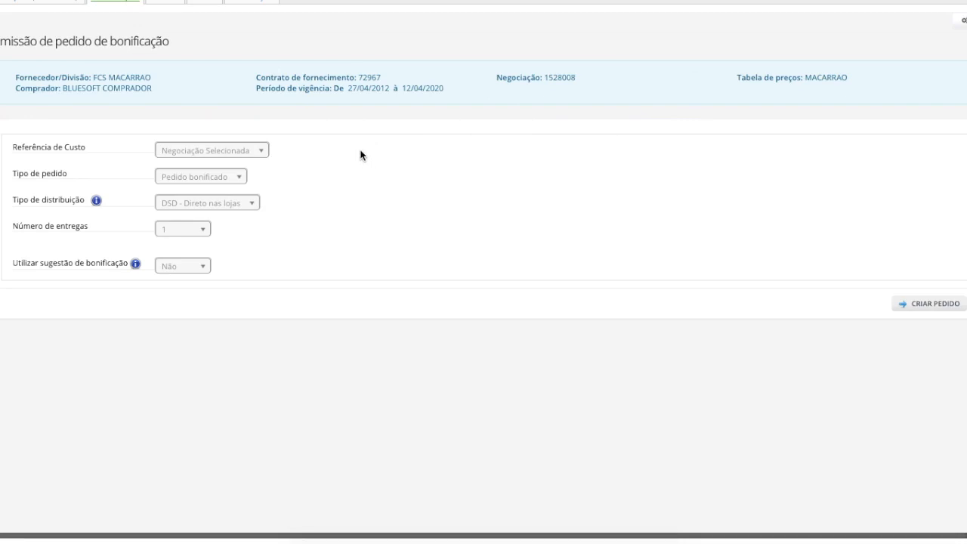
{"action": "left_click", "coordinate": [179, 6]}
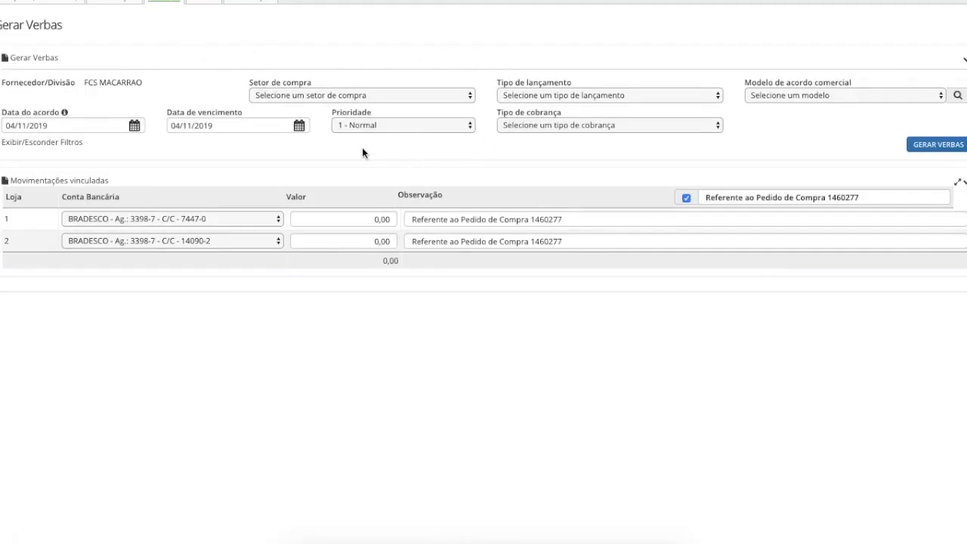
{"action": "left_click", "coordinate": [212, 3]}
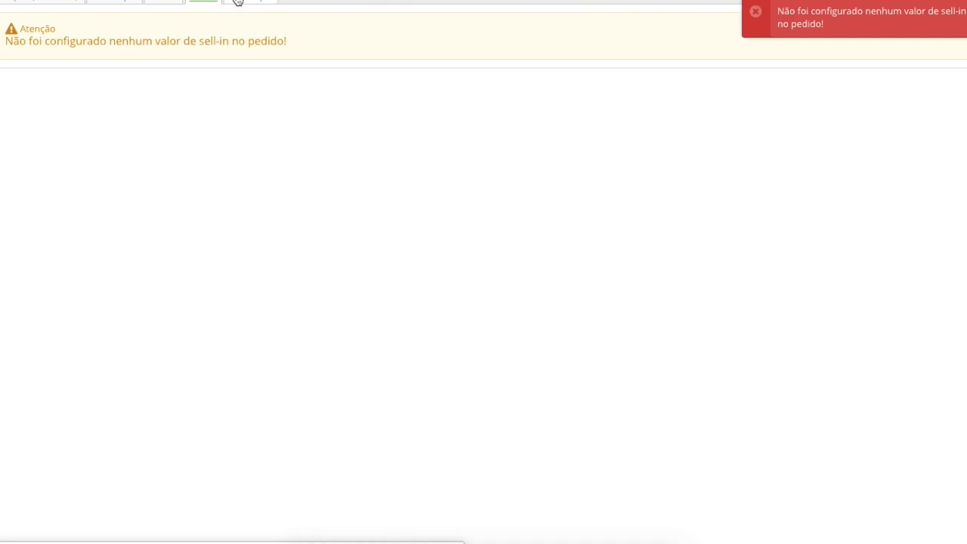
View the combined order totals per store and examine the Detalhes da Compra breakdown
{"action": "left_click", "coordinate": [246, 3]}
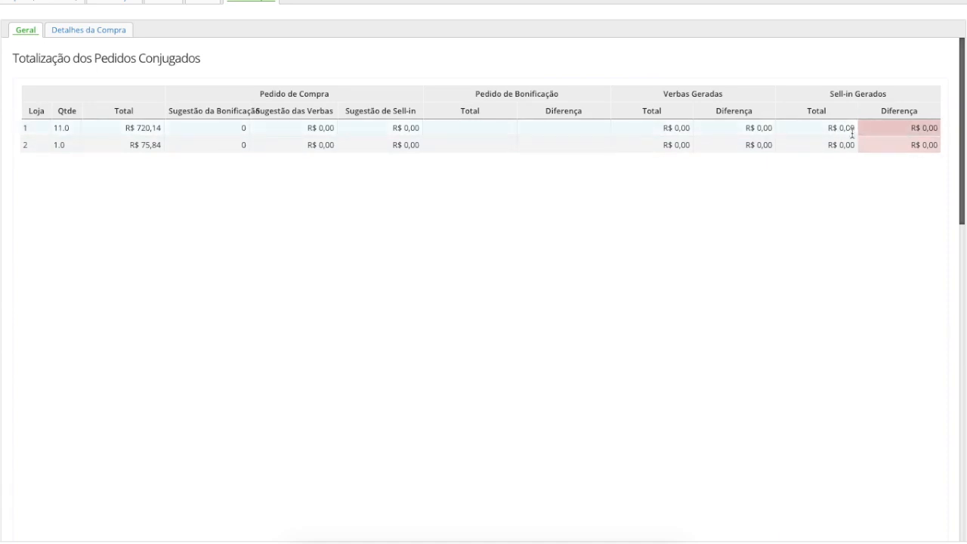
{"action": "left_click", "coordinate": [93, 30]}
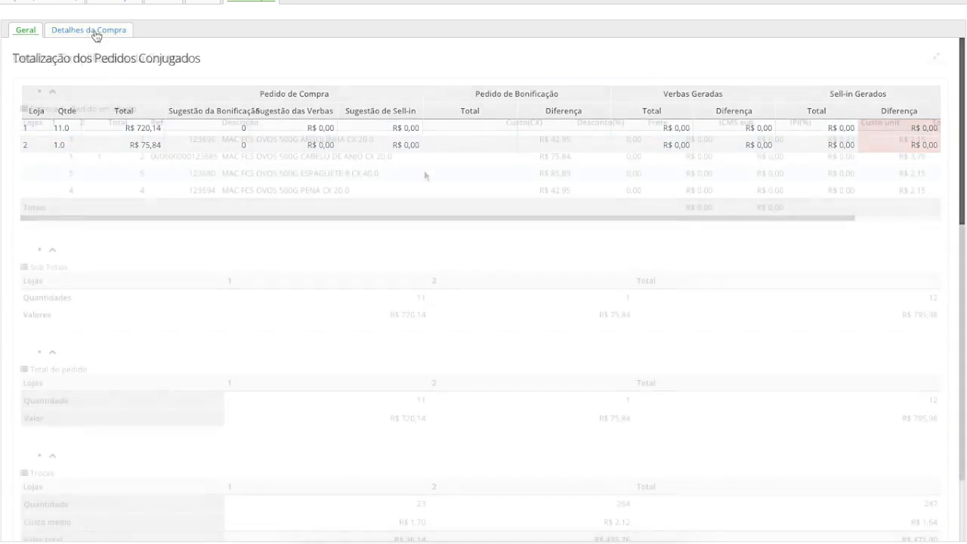
{"action": "scroll", "coordinate": [423, 170], "scroll_direction": "down", "scroll_amount": 1}
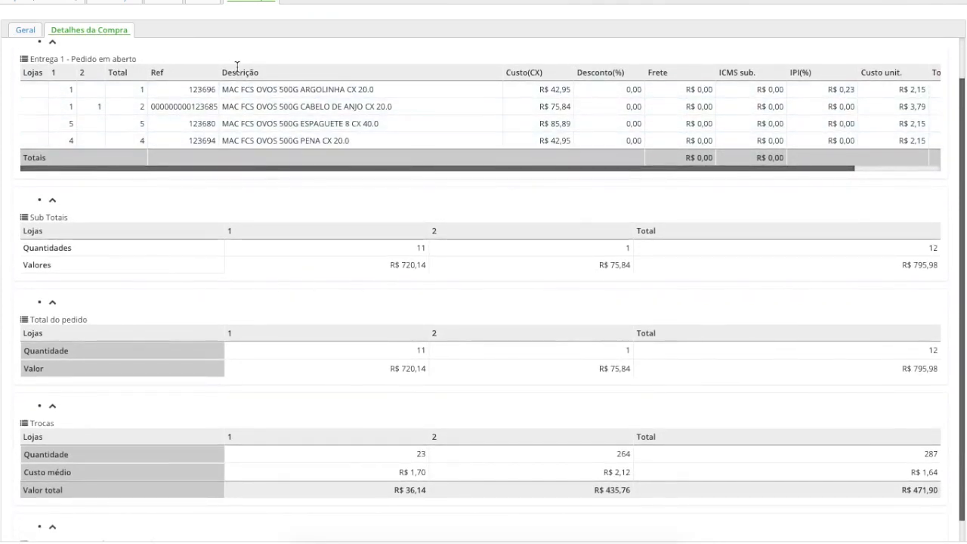
Examine the subtotals, order total, exchanges and bonus totals in the purchase details
{"action": "scroll", "coordinate": [261, 179], "scroll_direction": "down", "scroll_amount": 1}
{"action": "scroll", "coordinate": [262, 179], "scroll_direction": "down", "scroll_amount": 1}
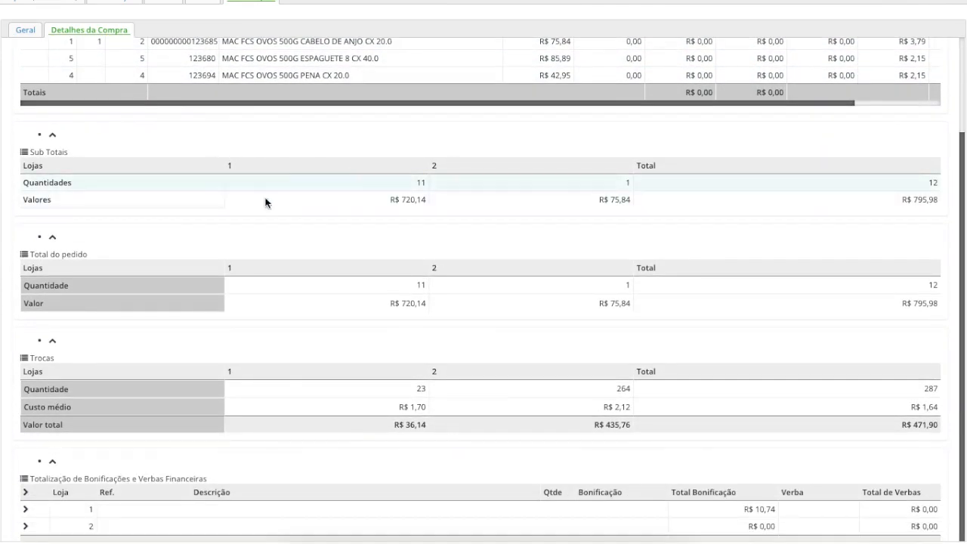
{"action": "scroll", "coordinate": [282, 243], "scroll_direction": "down", "scroll_amount": 1}
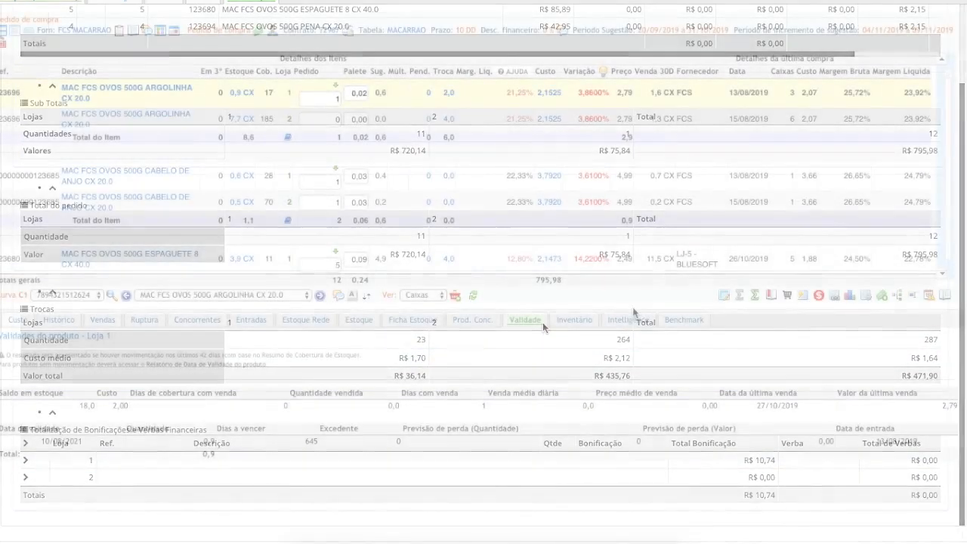
Proceed with the order without generating the agreements, and set Loja 1's expected delivery date to 07/11/2019
{"action": "left_click", "coordinate": [2, 46]}
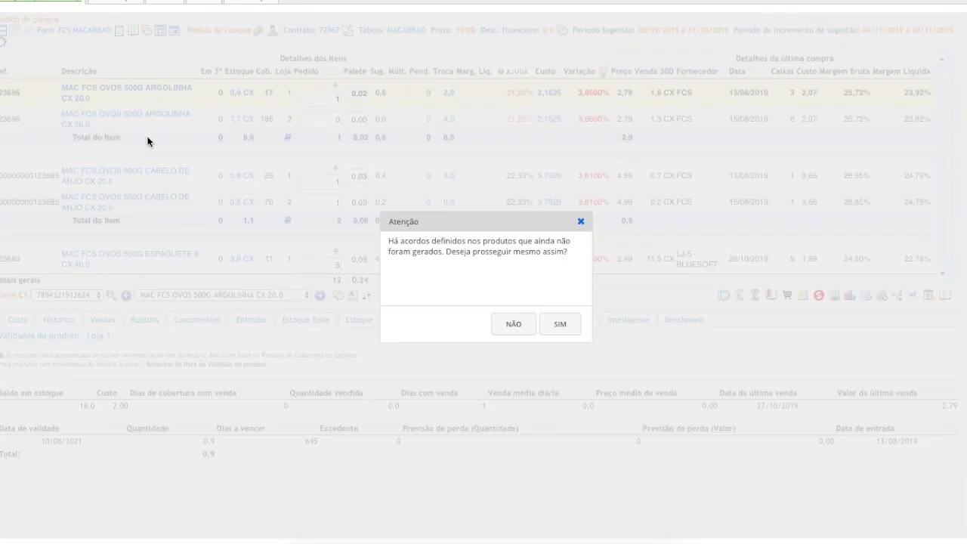
{"action": "left_click", "coordinate": [561, 332]}
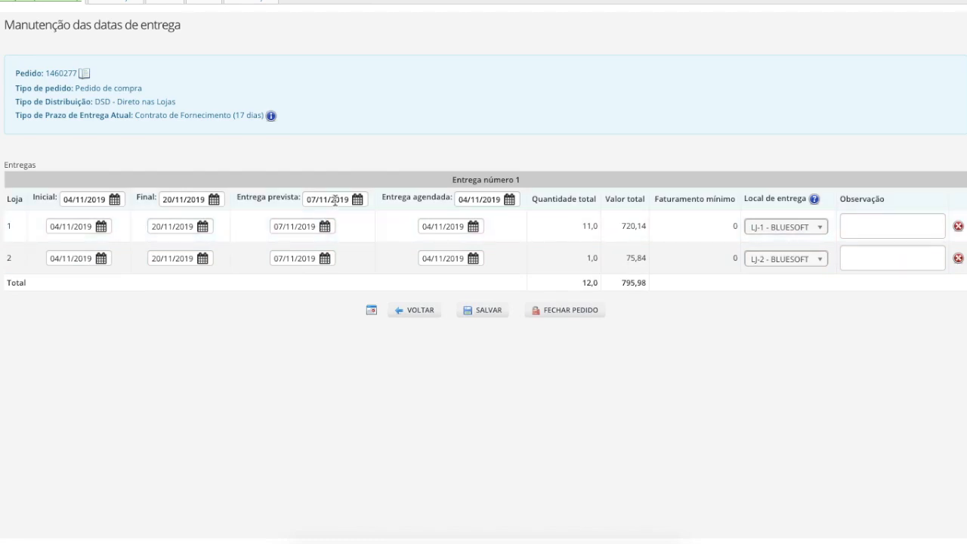
{"action": "mouse_move", "coordinate": [335, 200]}
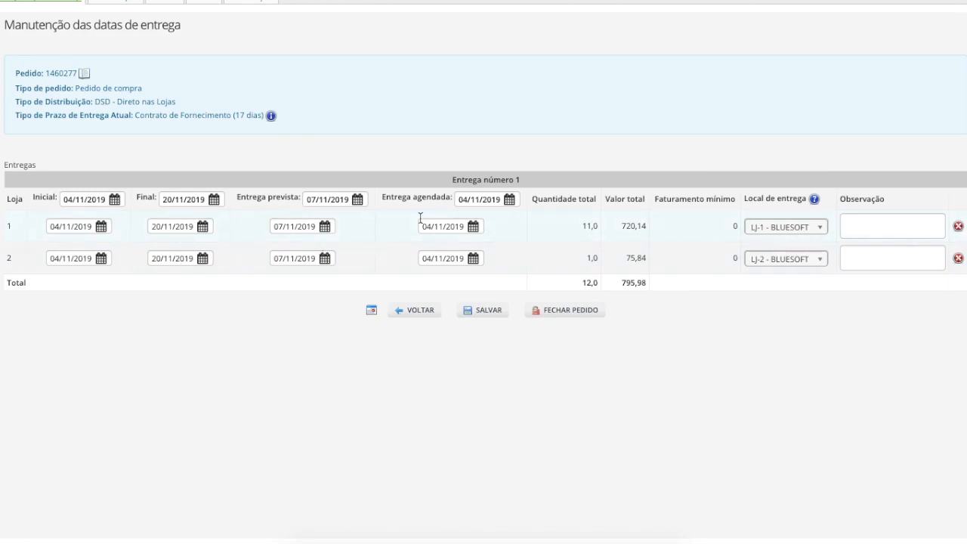
{"action": "left_click", "coordinate": [324, 226]}
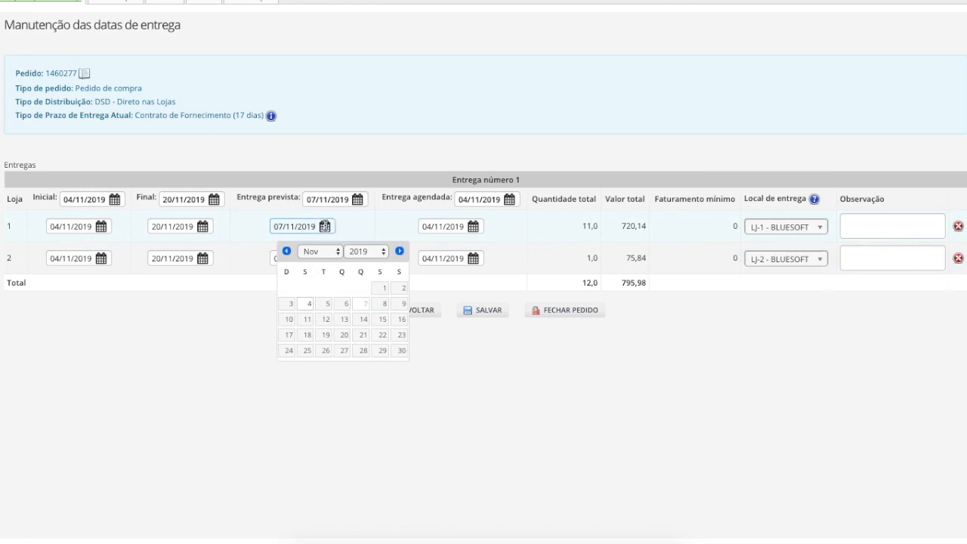
{"action": "left_click", "coordinate": [366, 310]}
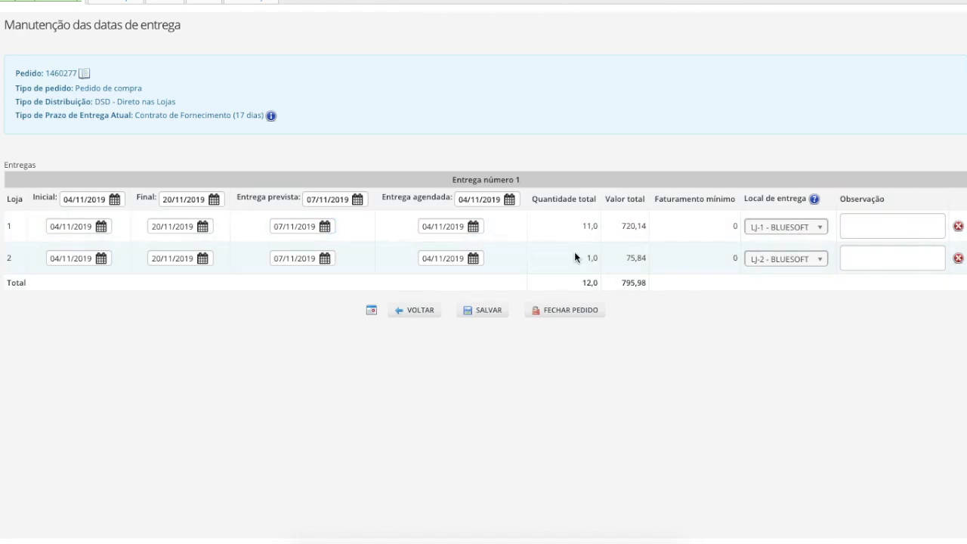
Close the purchase order, confirm the closing, and choose to send the order by e-mail
{"action": "left_click", "coordinate": [574, 310]}
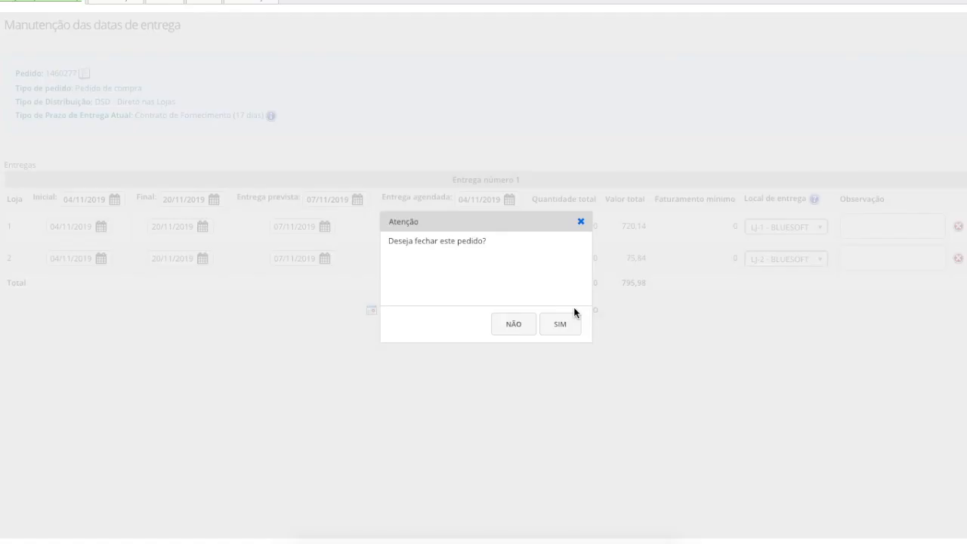
{"action": "left_click", "coordinate": [577, 331]}
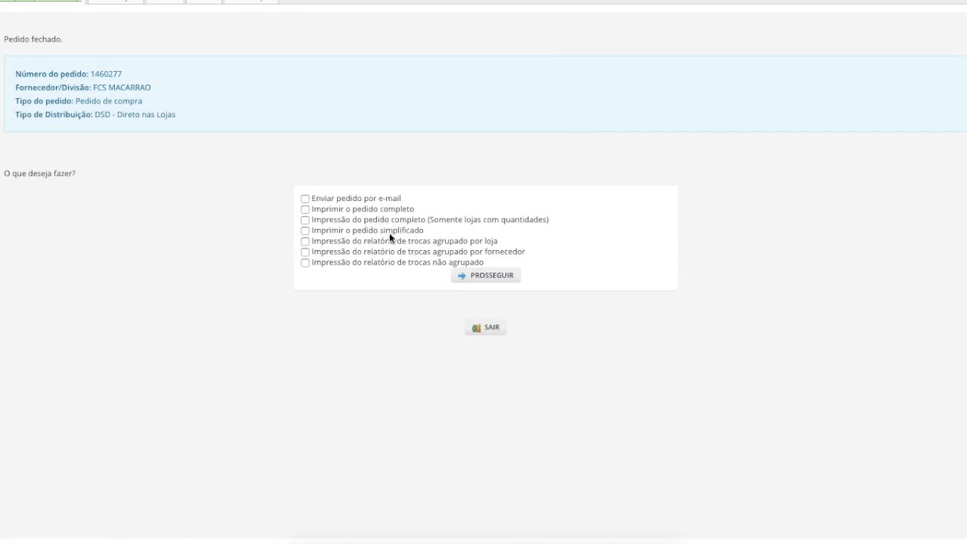
{"action": "left_click", "coordinate": [305, 198]}
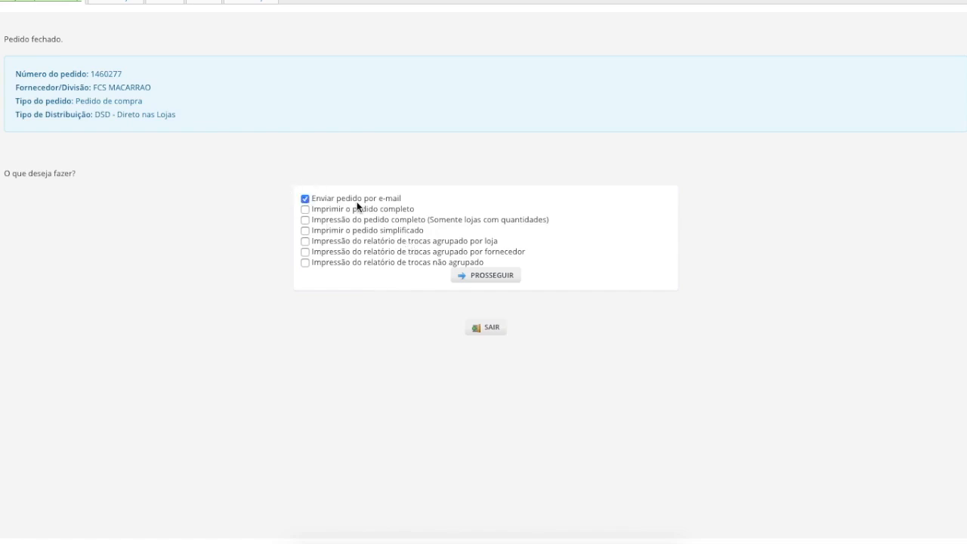
{"action": "left_click", "coordinate": [492, 274]}
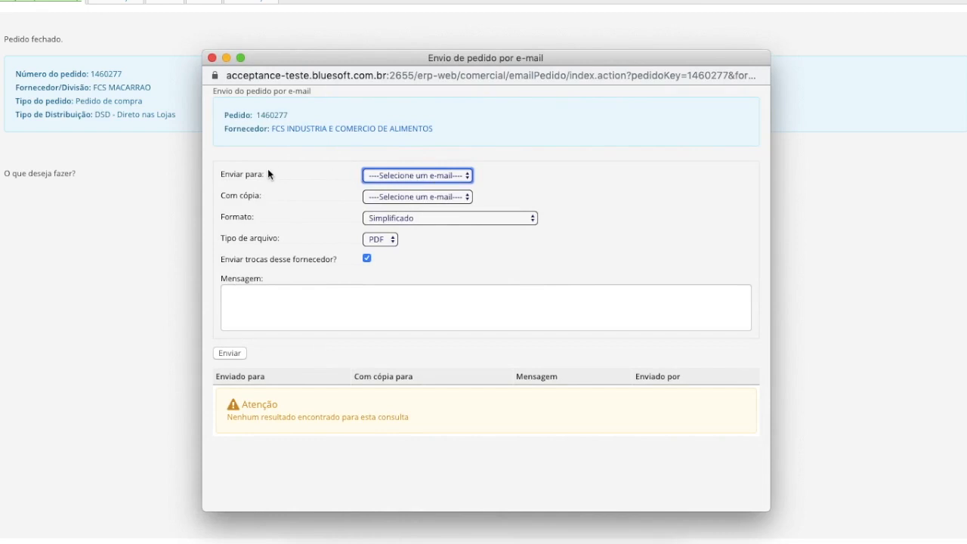
Choose a different recipient for the order e-mail, enter the recipient's e-mail address, and leave the copy recipient unselected
{"action": "left_click", "coordinate": [462, 176]}
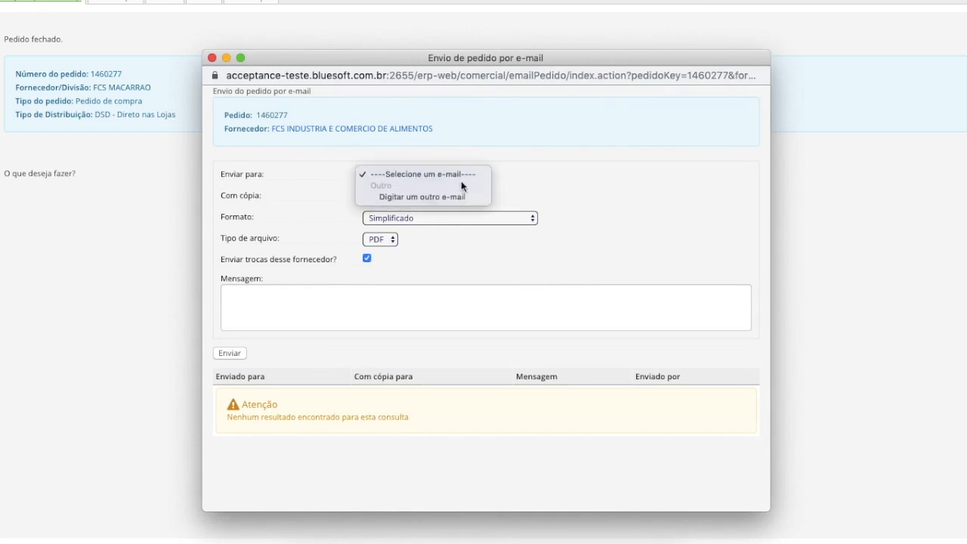
{"action": "left_click", "coordinate": [444, 198]}
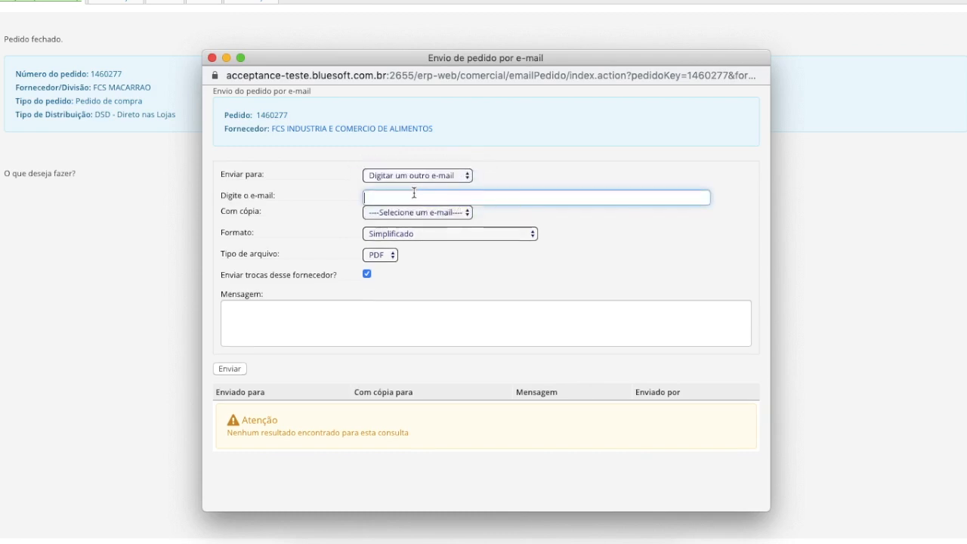
{"action": "type", "text": "fe"}
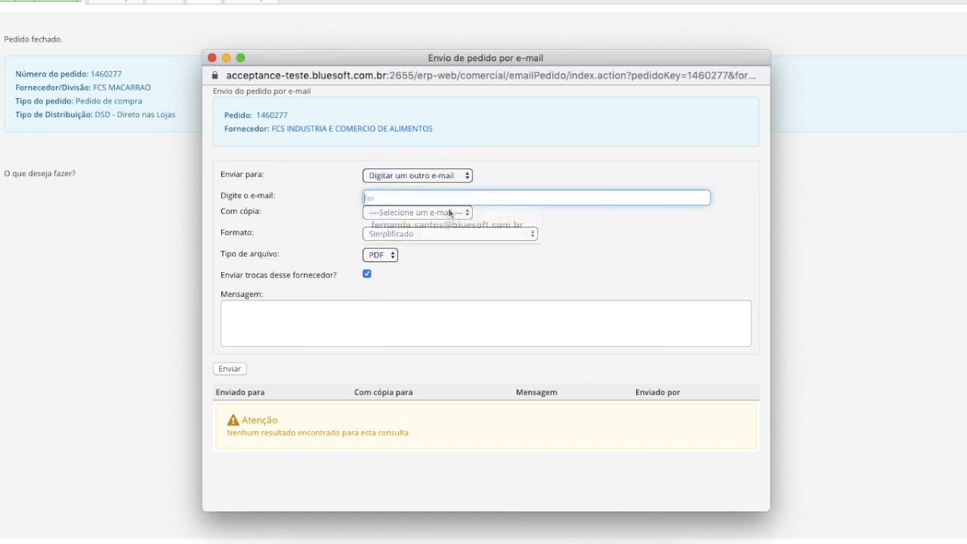
{"action": "left_click", "coordinate": [500, 229]}
{"action": "left_click", "coordinate": [428, 212]}
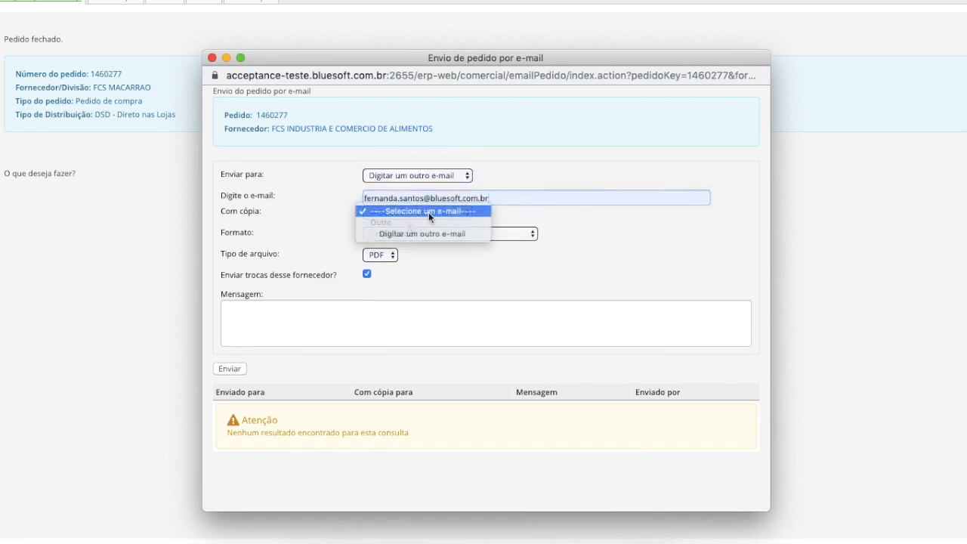
{"action": "left_click", "coordinate": [429, 212]}
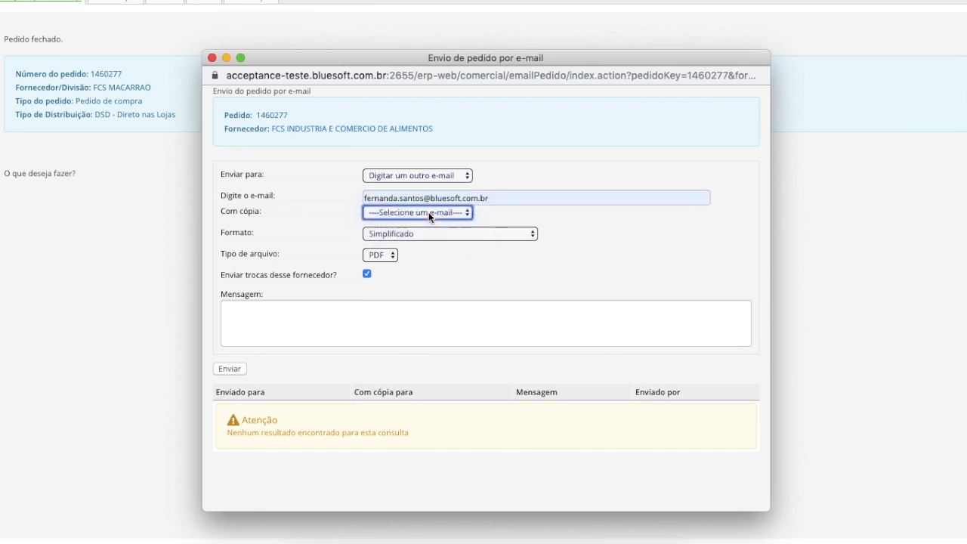
Set the e-mailed order's format to Simplificado and its file type to PDF
{"action": "left_click", "coordinate": [447, 234]}
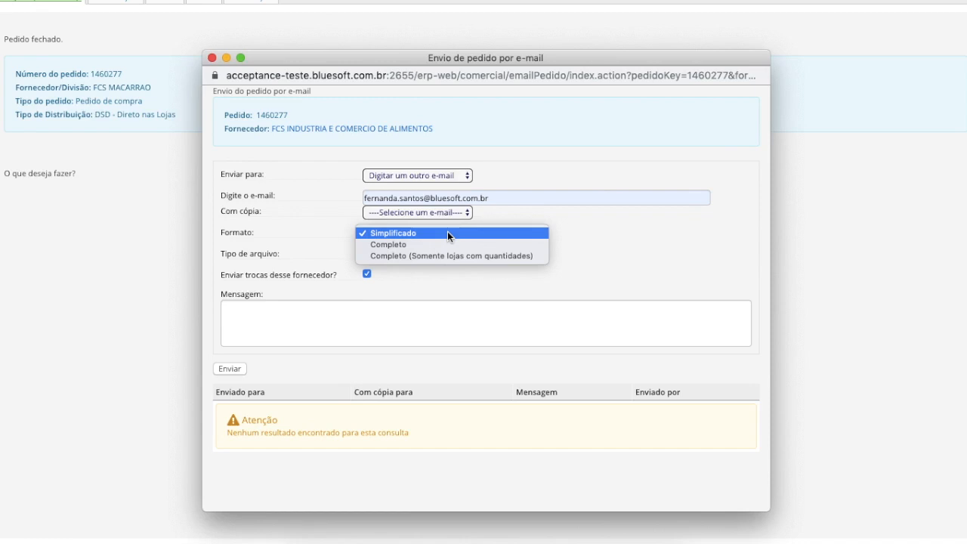
{"action": "left_click", "coordinate": [447, 231]}
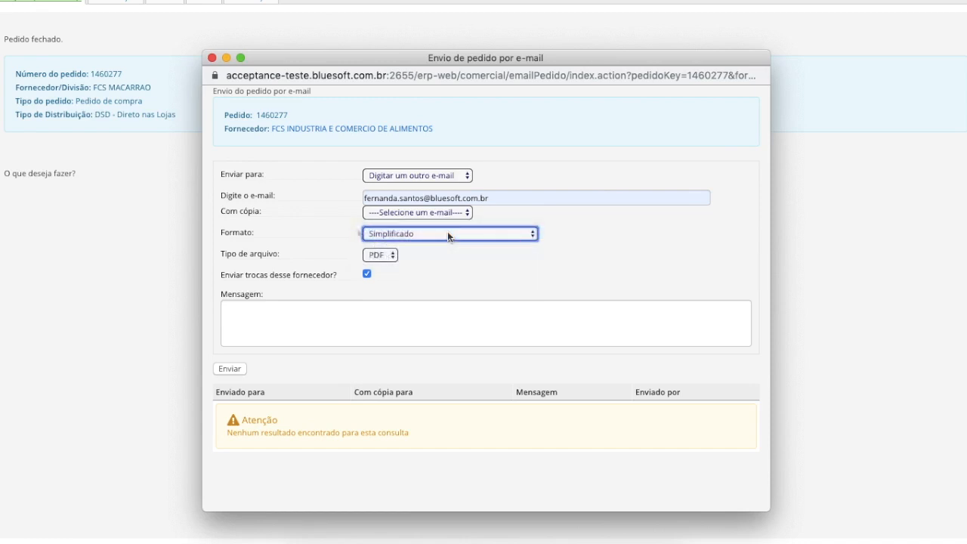
{"action": "left_click", "coordinate": [383, 256]}
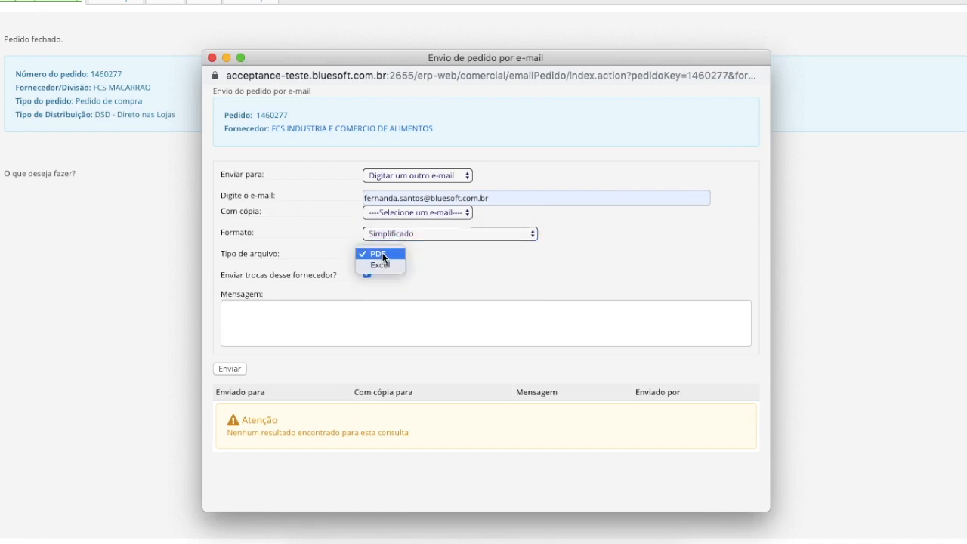
{"action": "left_click", "coordinate": [382, 254]}
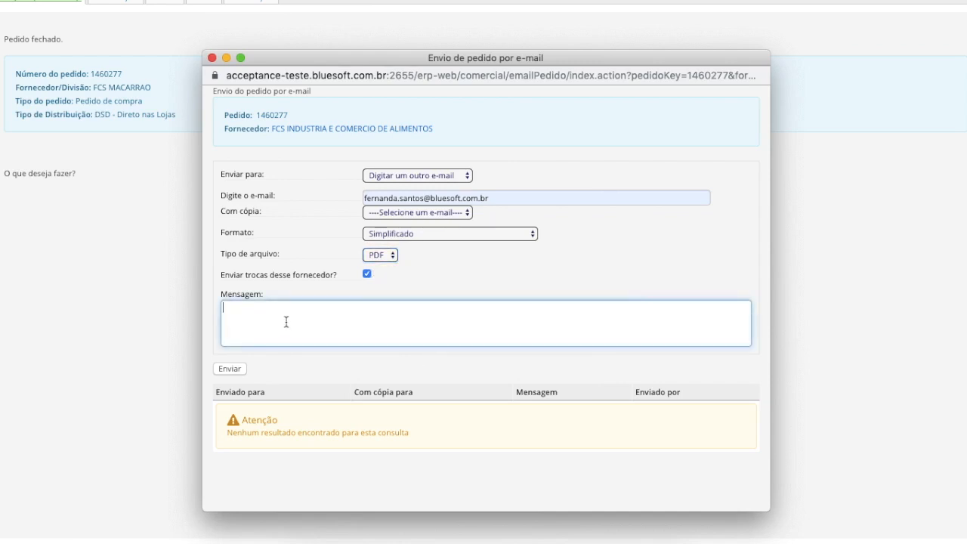
Write the message "Não aceitaremos validade inferior à 120 dias", send the order e-mail, and exit the closed order
{"action": "type", "text": "Não"}
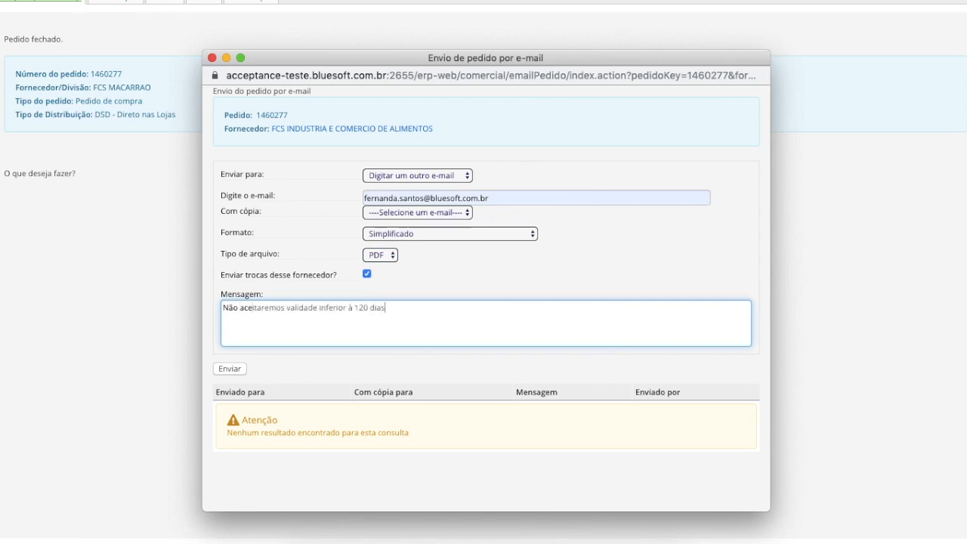
{"action": "left_click", "coordinate": [231, 370]}
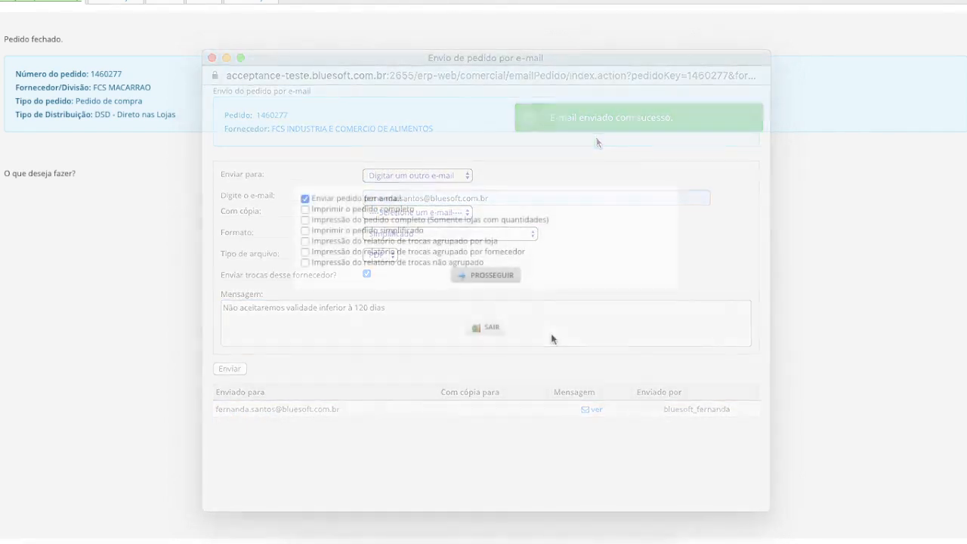
{"action": "left_click", "coordinate": [490, 331]}
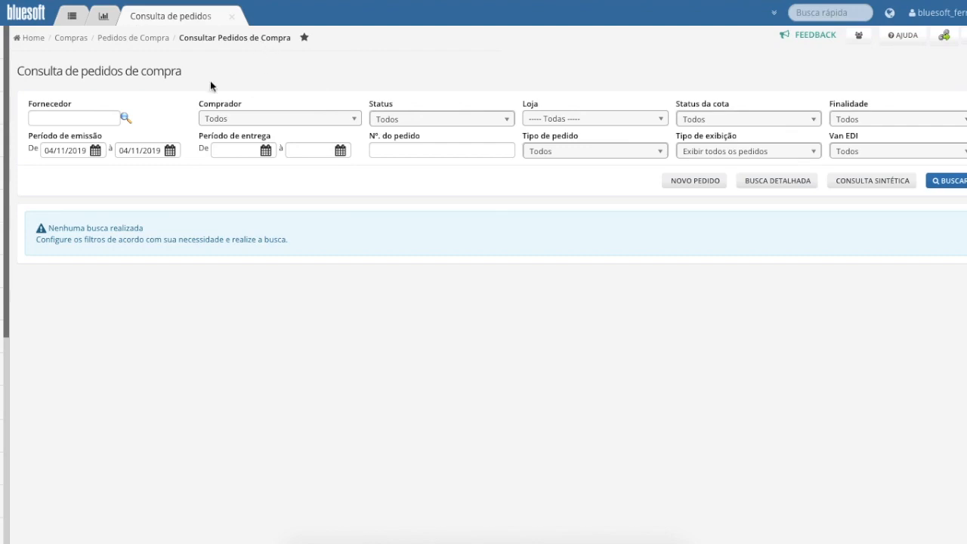
Search the purchase orders for supplier FCS MACARRAO and review the listed order's type and issue date
{"action": "left_click", "coordinate": [125, 118]}
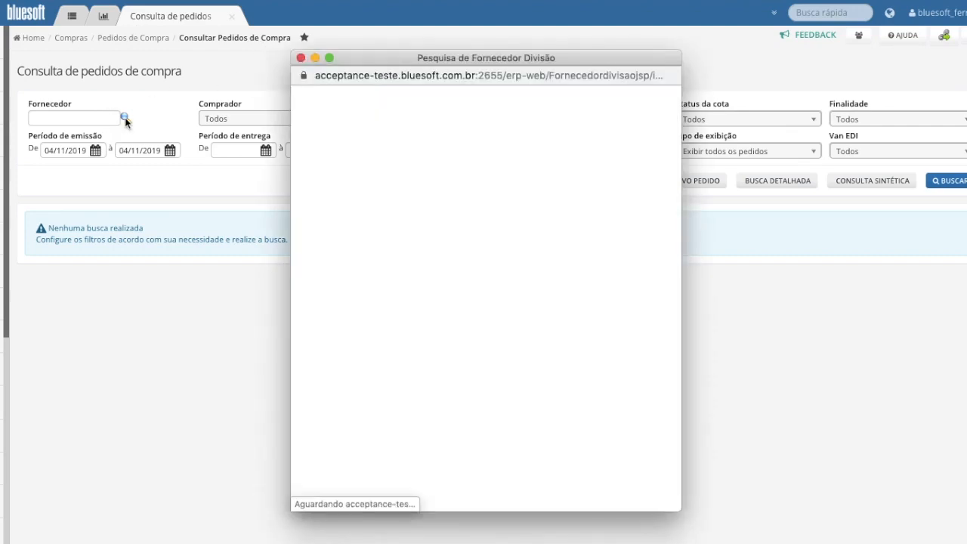
{"action": "type", "text": "FCS M"}
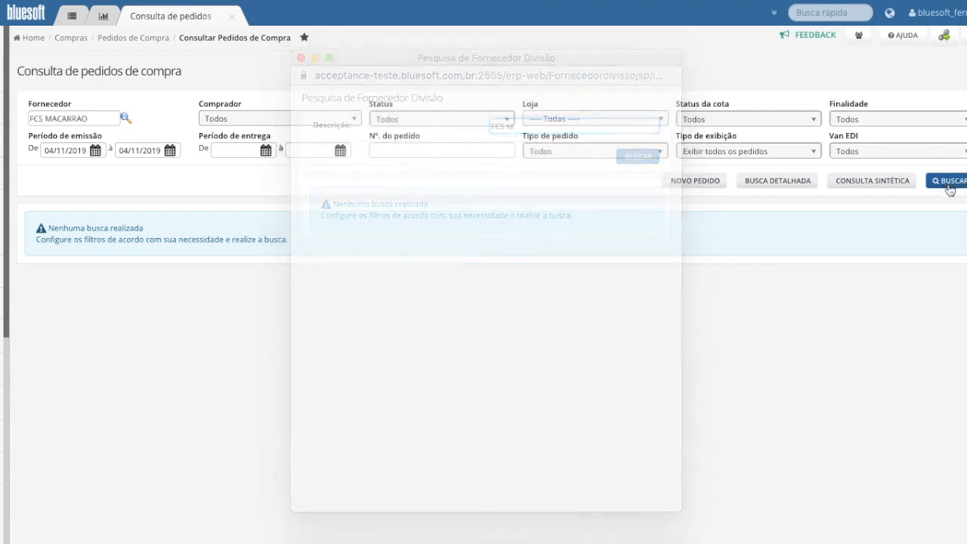
{"action": "left_click", "coordinate": [949, 186]}
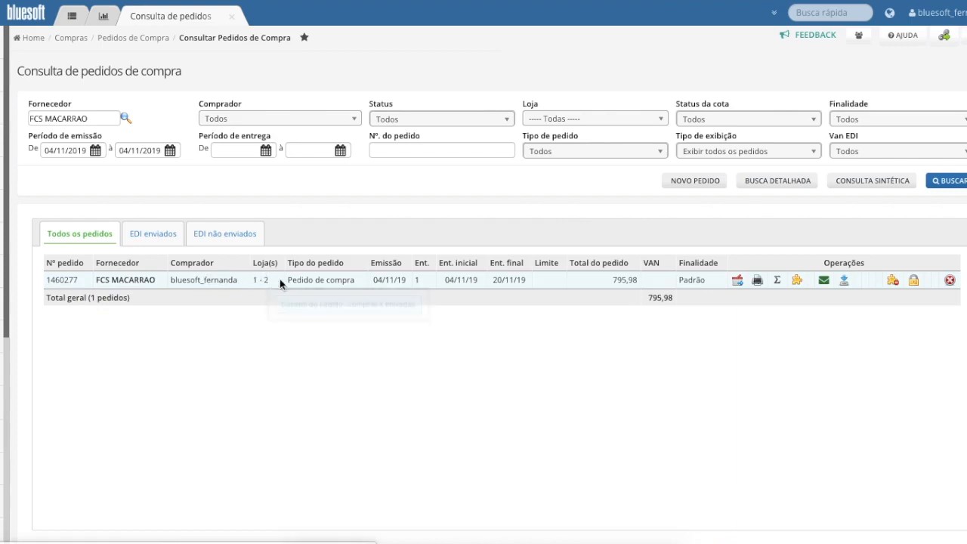
{"action": "left_click_drag", "start_coordinate": [345, 277], "coordinate": [288, 281]}
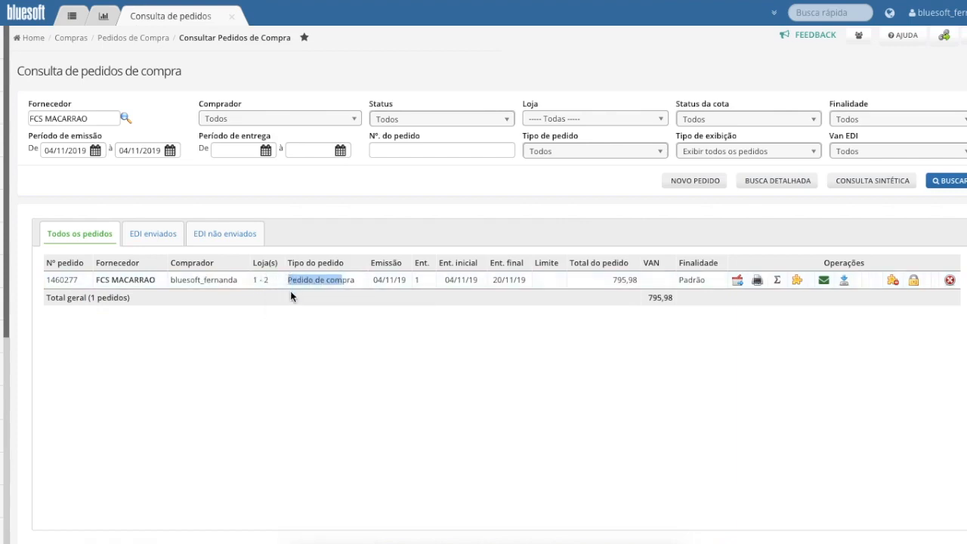
{"action": "left_click_drag", "start_coordinate": [373, 282], "coordinate": [400, 280]}
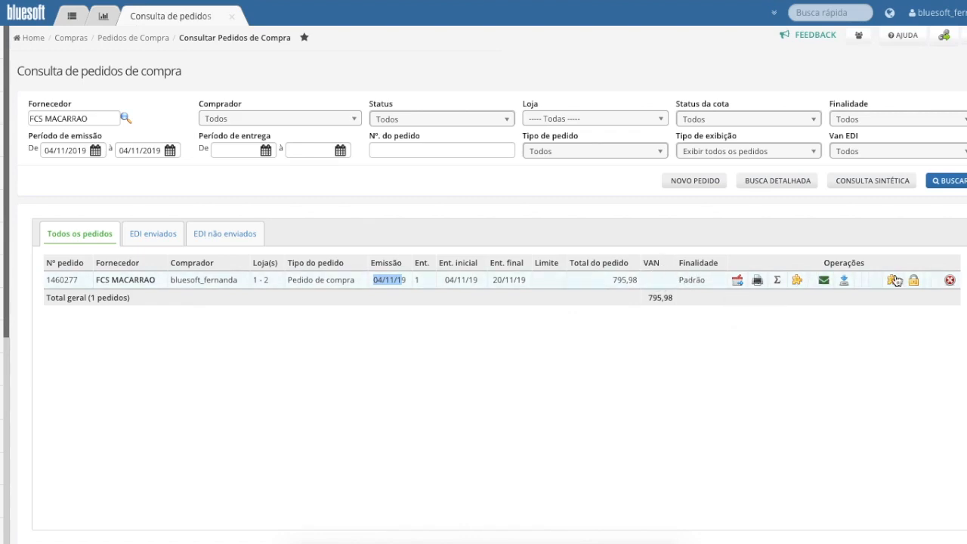
View the order's totals per store and the item breakdown for LJ-1, and close the totals window
{"action": "left_click", "coordinate": [777, 281]}
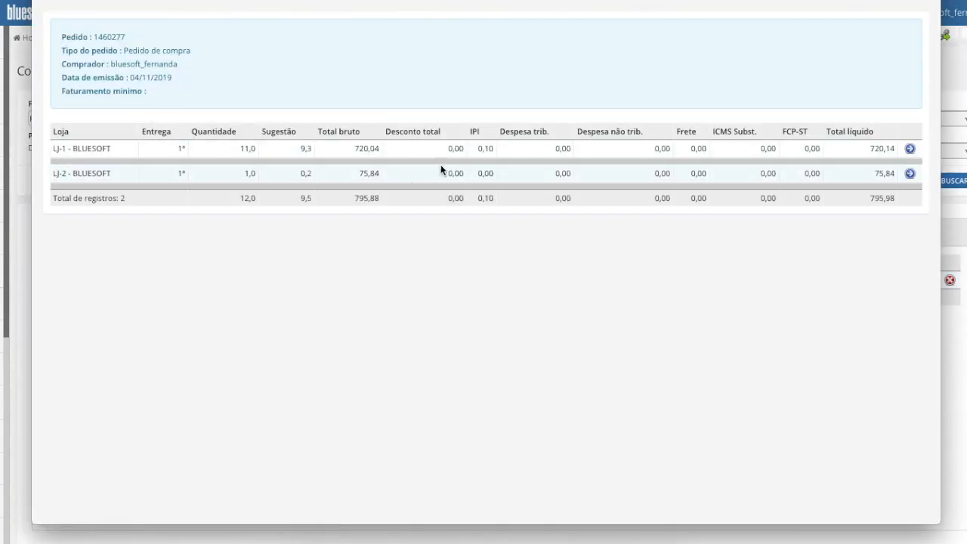
{"action": "left_click", "coordinate": [908, 151]}
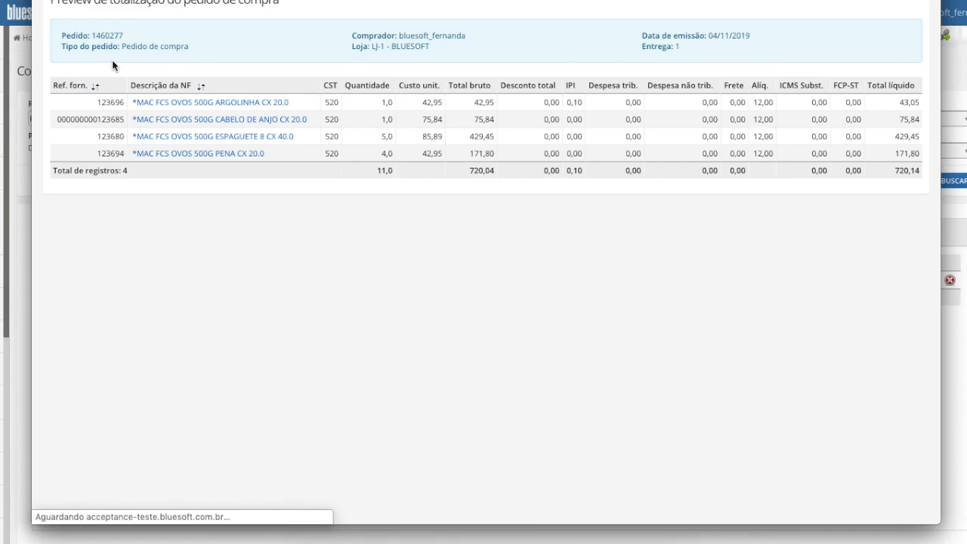
{"action": "key", "text": "Escape"}
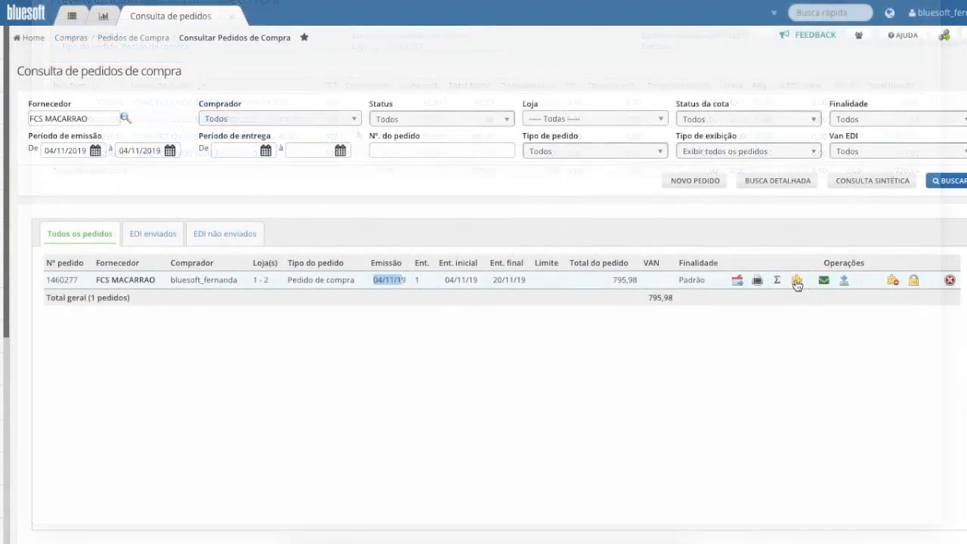
Review the order's pending items, mark Loja 1's CABELO DE ANJO and ESPAGUETE 8 items, and leave without deleting them
{"action": "left_click", "coordinate": [798, 281]}
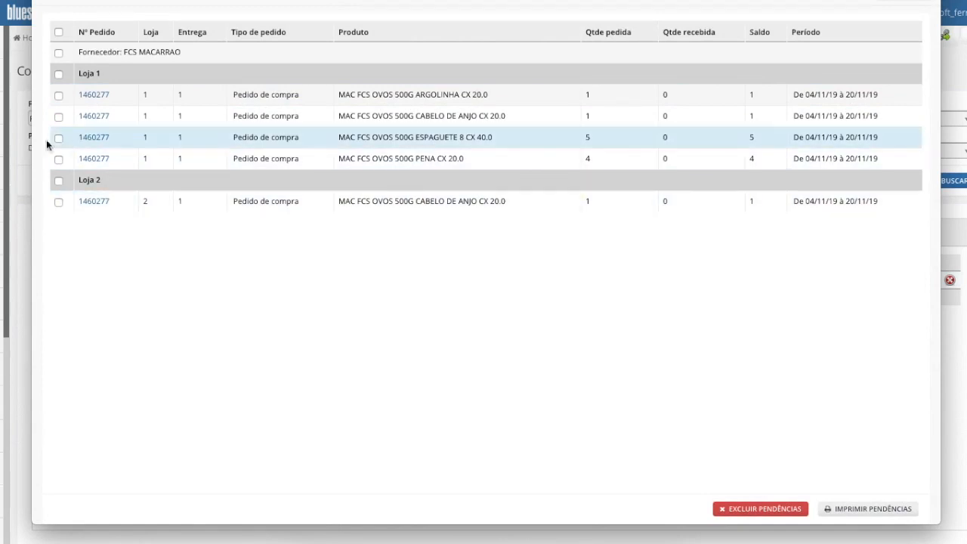
{"action": "left_click", "coordinate": [58, 117]}
{"action": "left_click", "coordinate": [59, 138]}
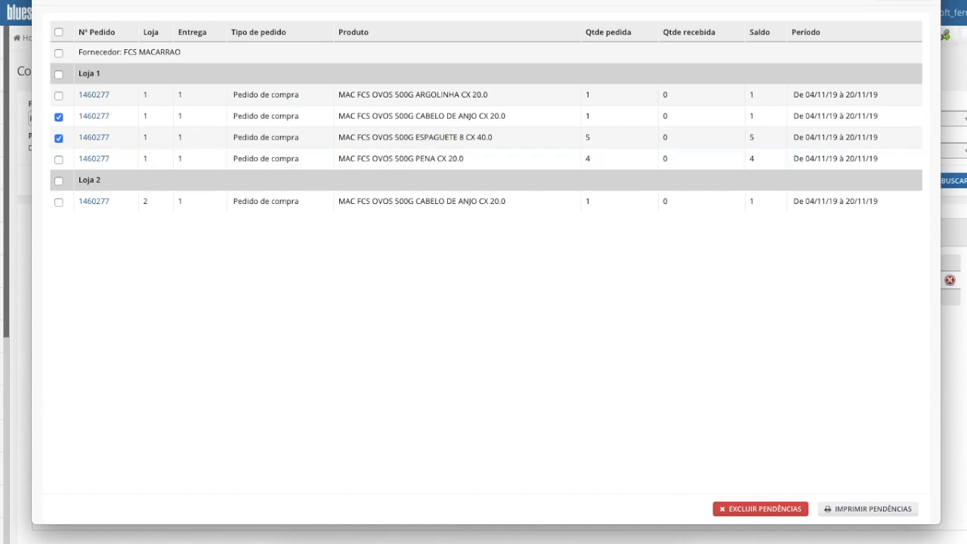
{"action": "left_click", "coordinate": [41, 0]}
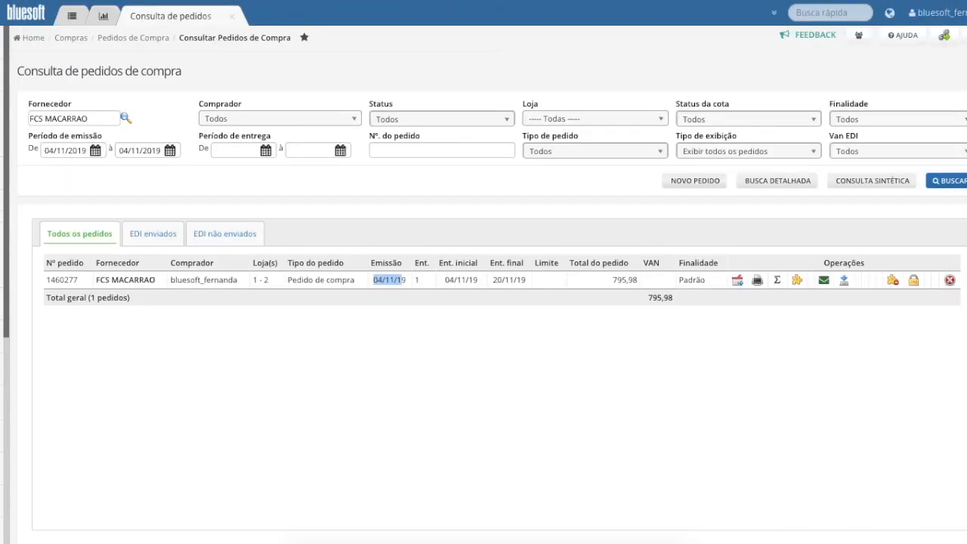
Check the order's e-mail sending option and open the closed order's delivery-date maintenance
{"action": "left_click", "coordinate": [824, 281]}
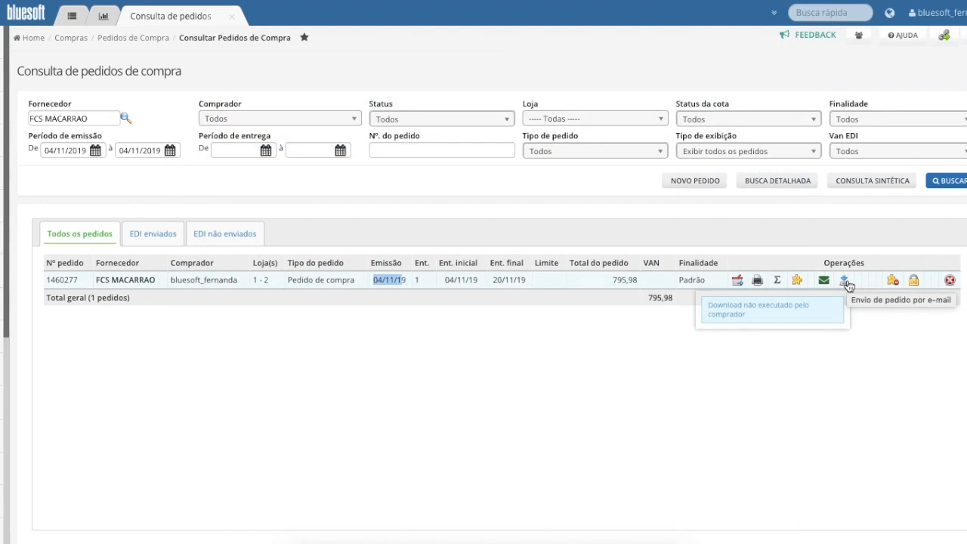
{"action": "left_click", "coordinate": [913, 281]}
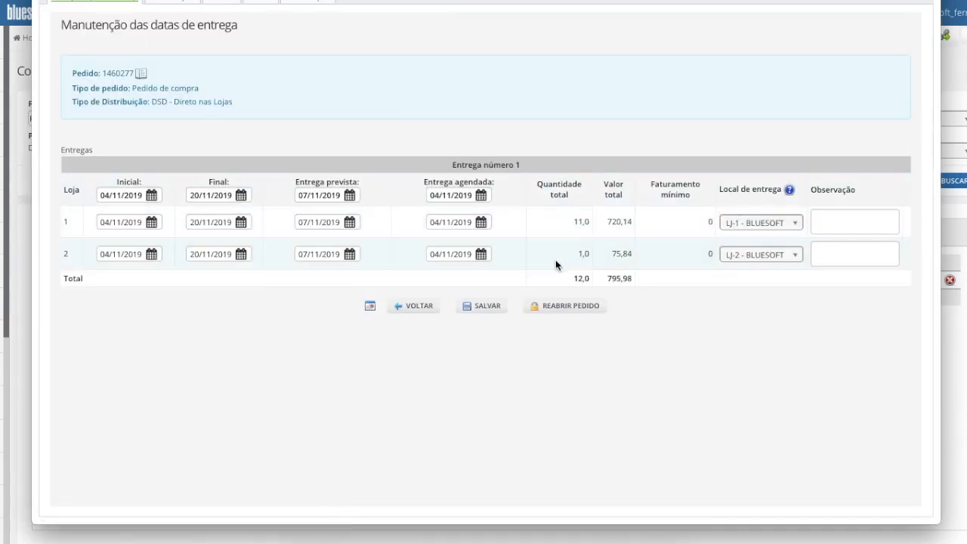
Leave the delivery-date maintenance, check the order listings for EDI sent and EDI not sent, and return to all orders
{"action": "left_click", "coordinate": [579, 305]}
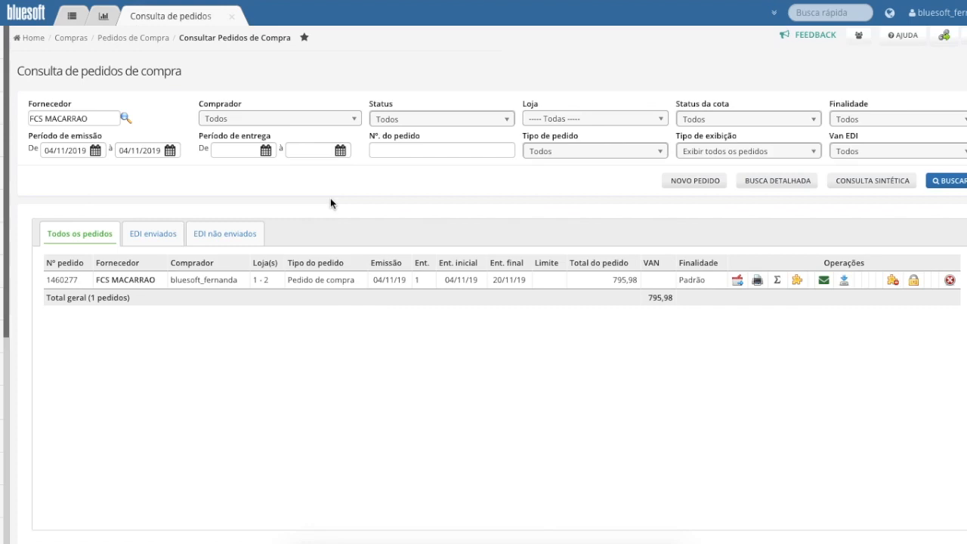
{"action": "left_click", "coordinate": [151, 234]}
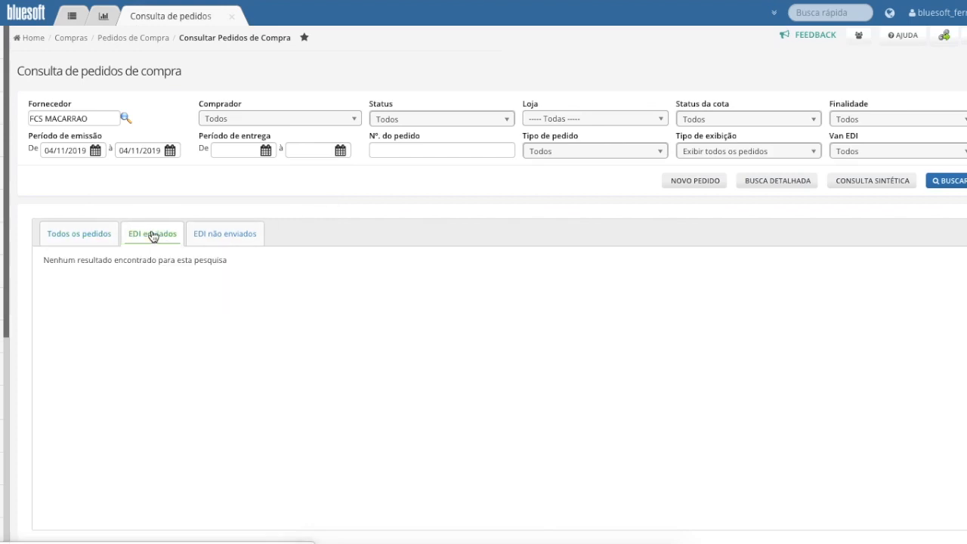
{"action": "left_click", "coordinate": [213, 236]}
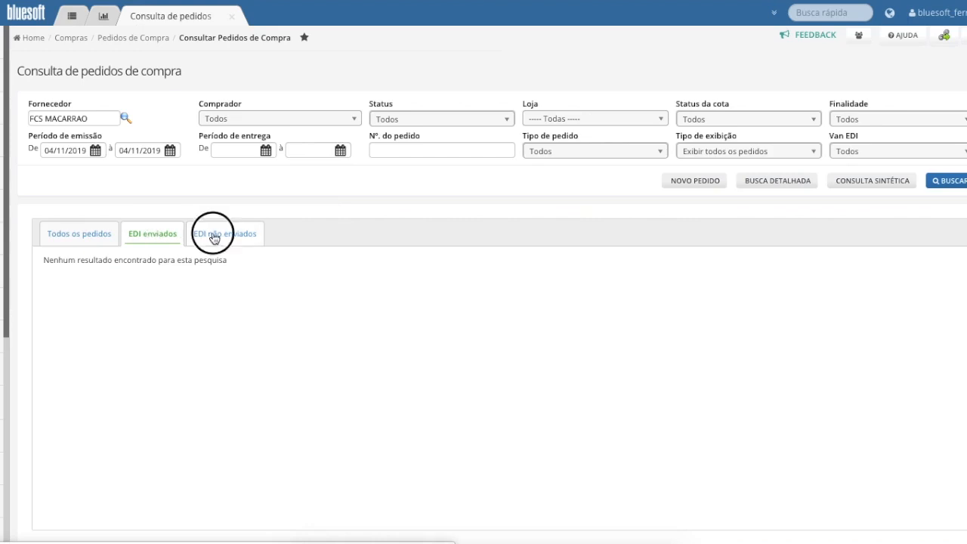
{"action": "left_click", "coordinate": [71, 235]}
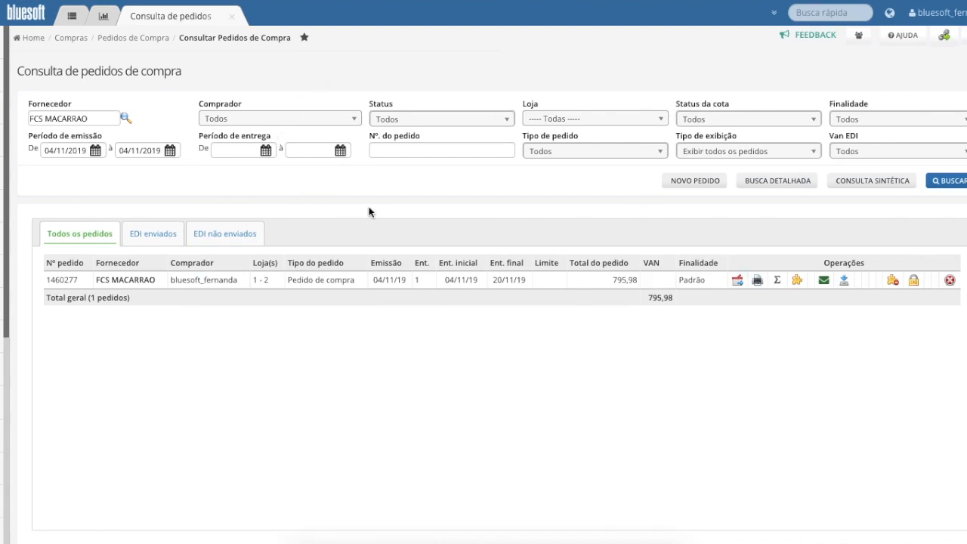
View the detailed search of FCS MACARRAO's orders, and examine the columns of their synthetic query through the order status
{"action": "left_click", "coordinate": [696, 183]}
{"action": "left_click", "coordinate": [774, 184]}
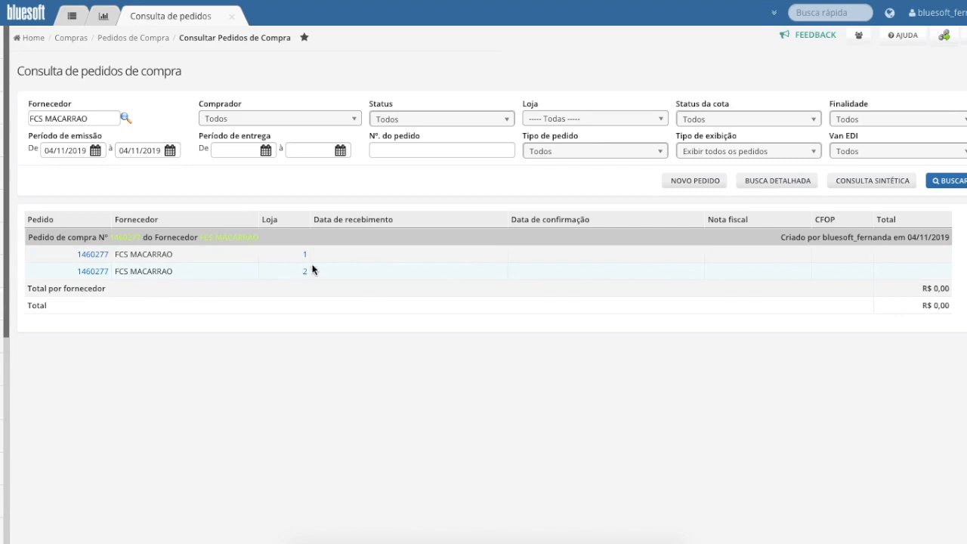
{"action": "left_click", "coordinate": [893, 185]}
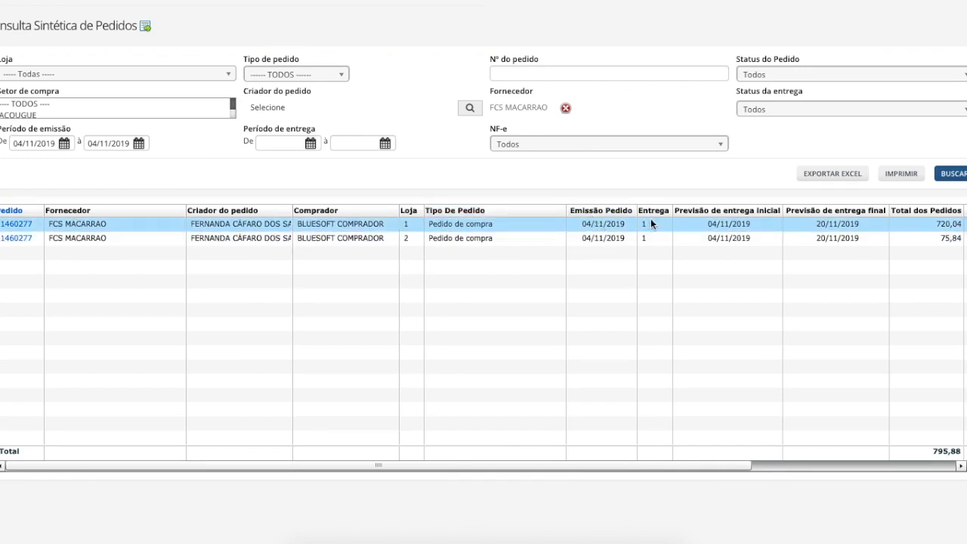
{"action": "scroll", "coordinate": [650, 211], "scroll_direction": "right", "scroll_amount": 5}
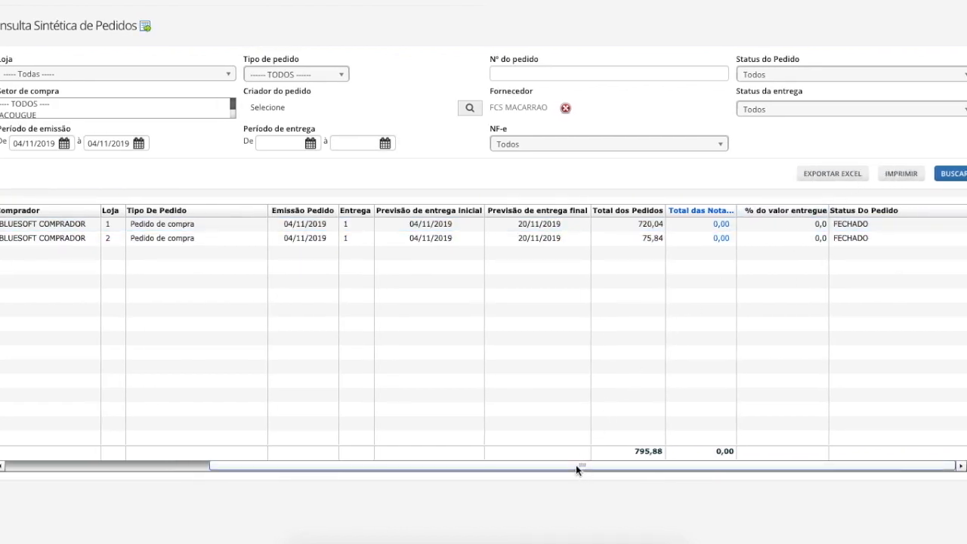
{"action": "left_click_drag", "start_coordinate": [576, 464], "coordinate": [320, 490]}
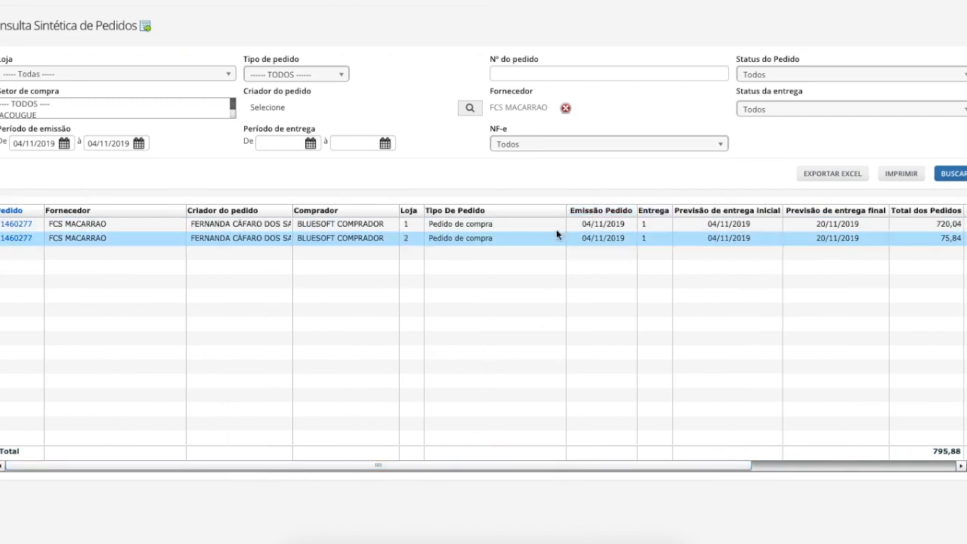
Search the analytical query of pending orders for FCS MACARRAO in the MERCEARIA SALGADA purchasing sector and review its item columns
{"action": "left_click", "coordinate": [146, 29]}
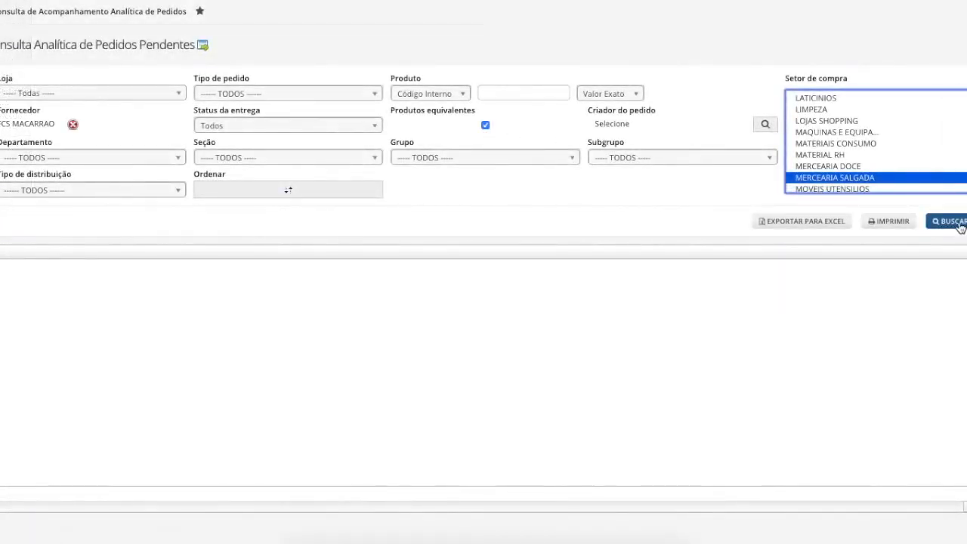
{"action": "left_click", "coordinate": [959, 225]}
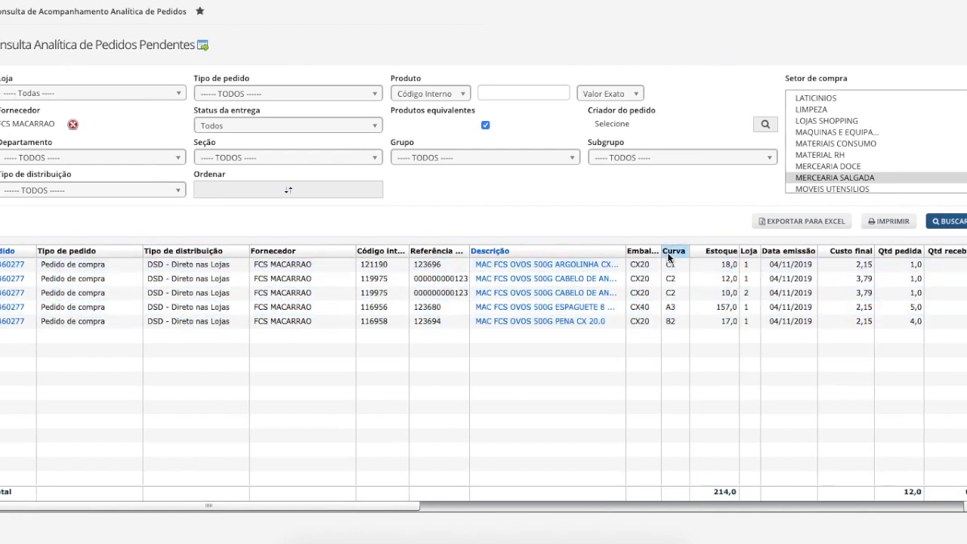
{"action": "left_click_drag", "start_coordinate": [427, 507], "coordinate": [632, 503]}
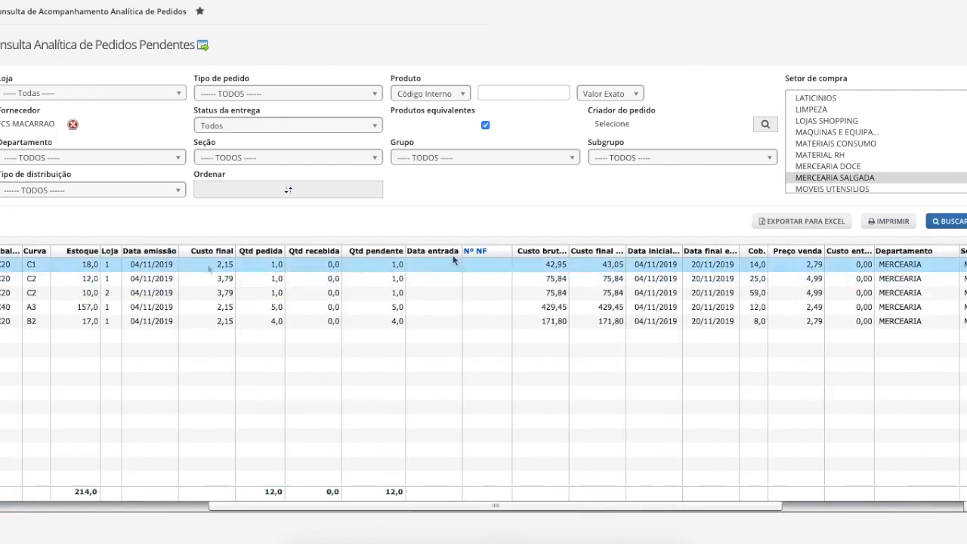